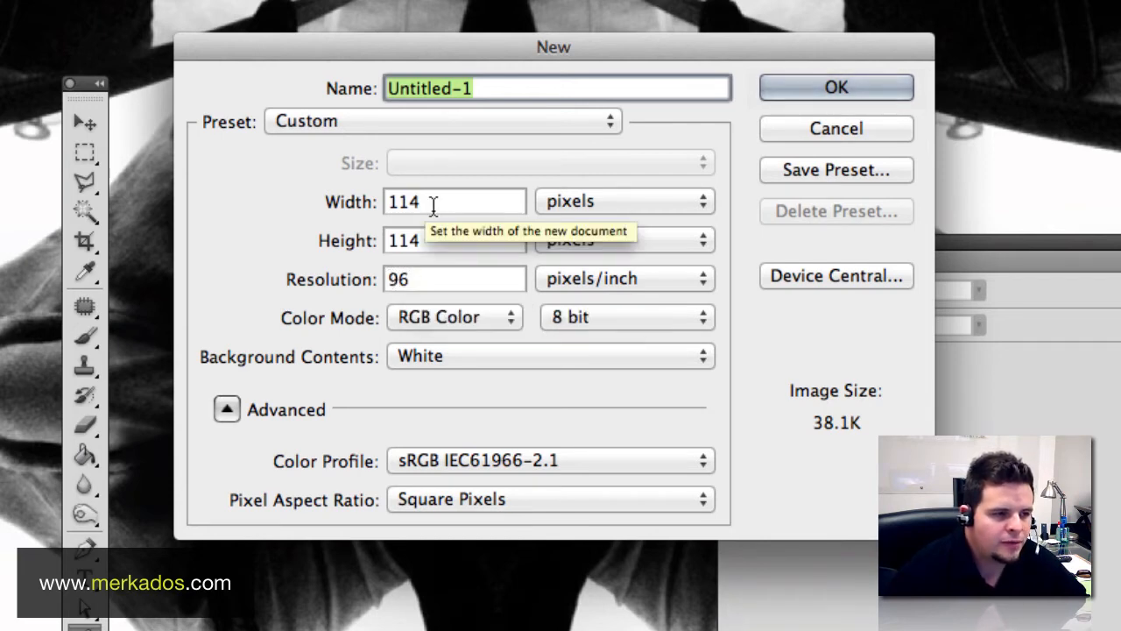
Create a new 114 × 114 pixel RGB document at 96 pixels/inch with a white background.
click(786, 88)
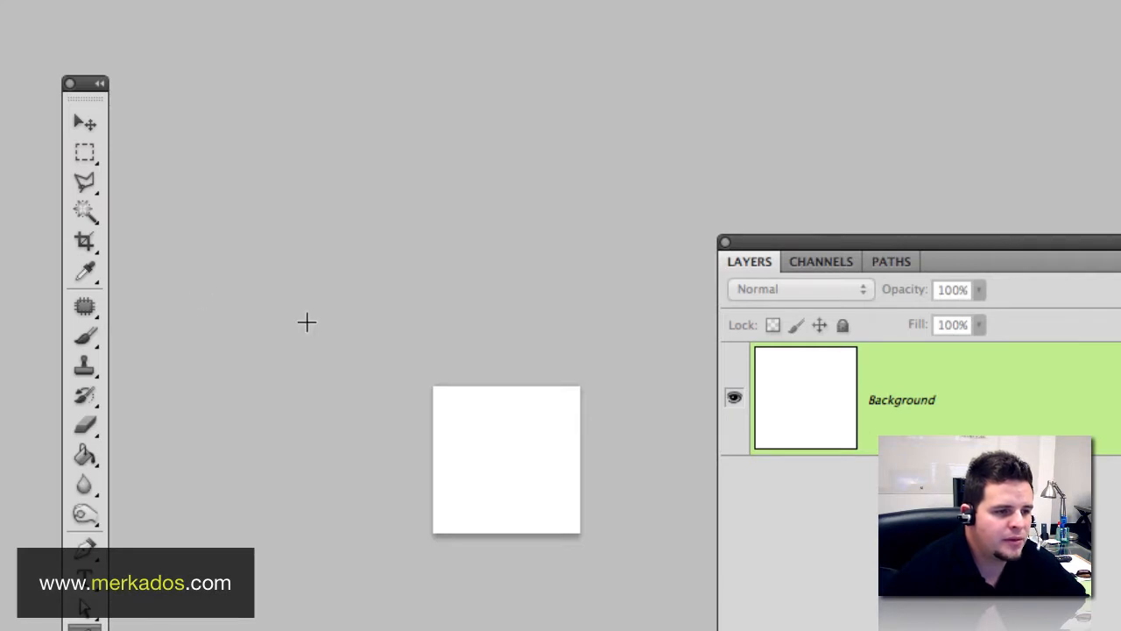
drag(430, 406, 394, 409)
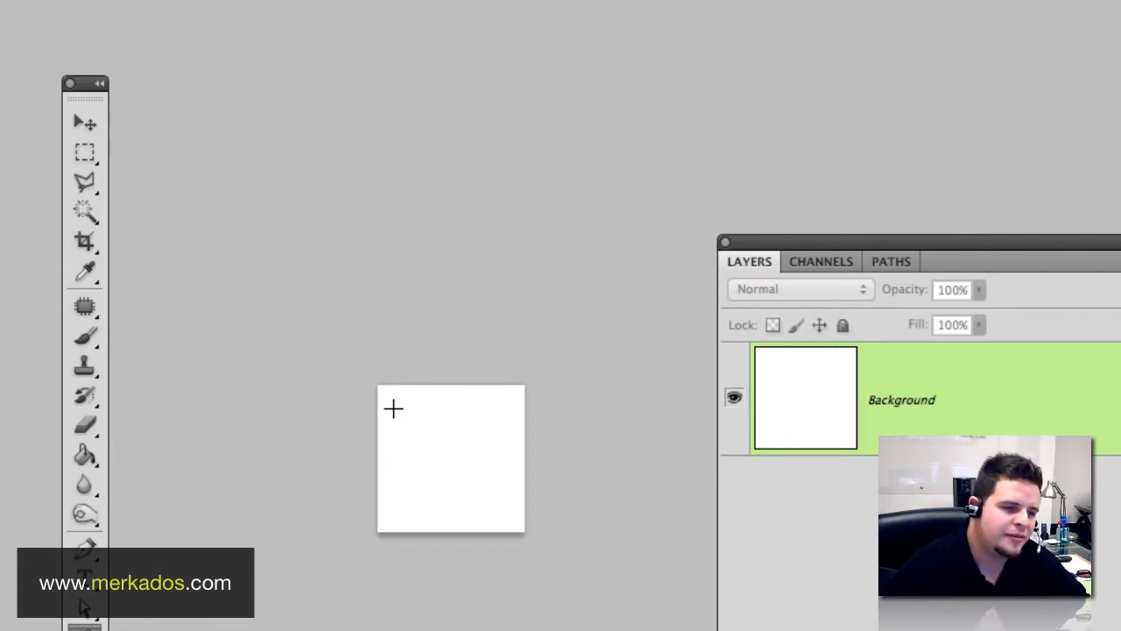
key(h)
drag(458, 421, 427, 421)
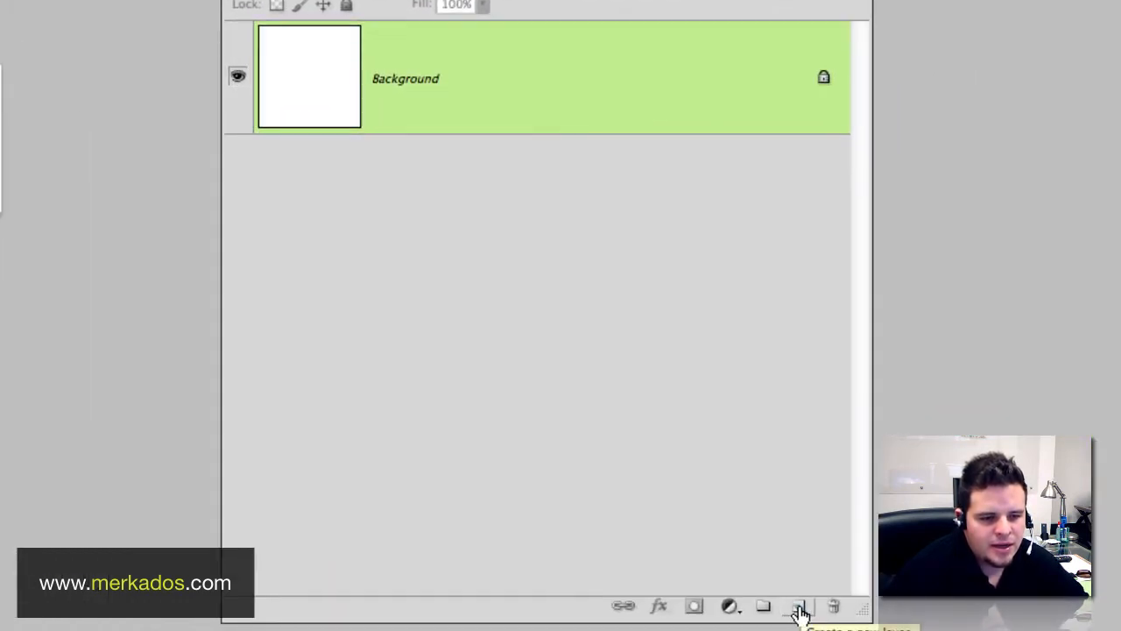
Add a new layer above the background and fill it with the dark grey foreground colour using the Paint Bucket.
click(800, 607)
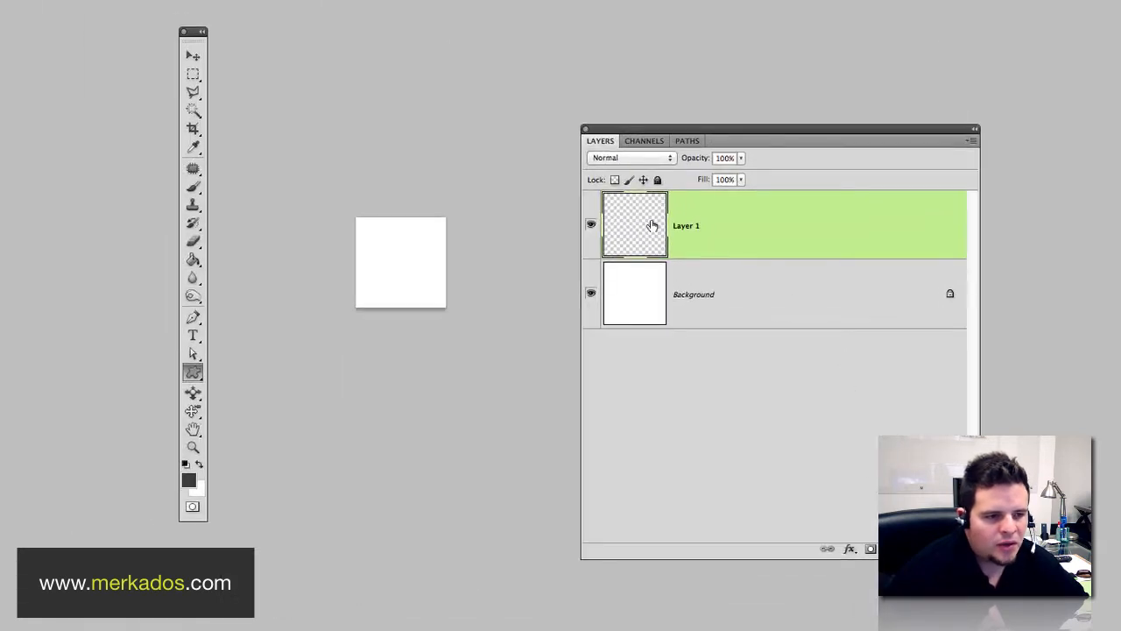
click(194, 262)
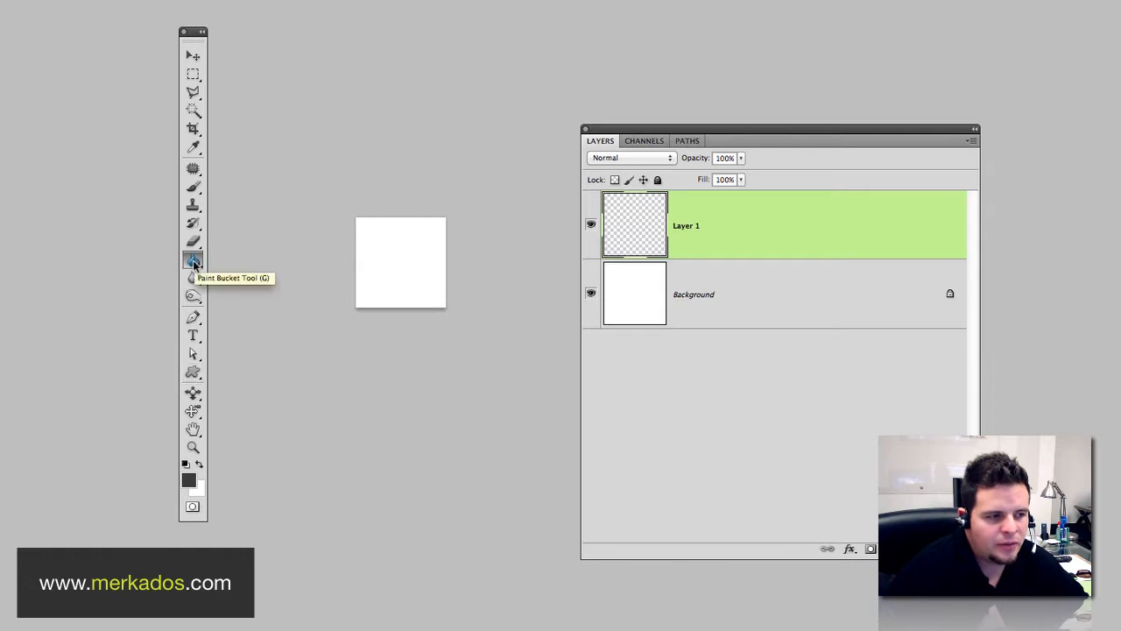
click(390, 251)
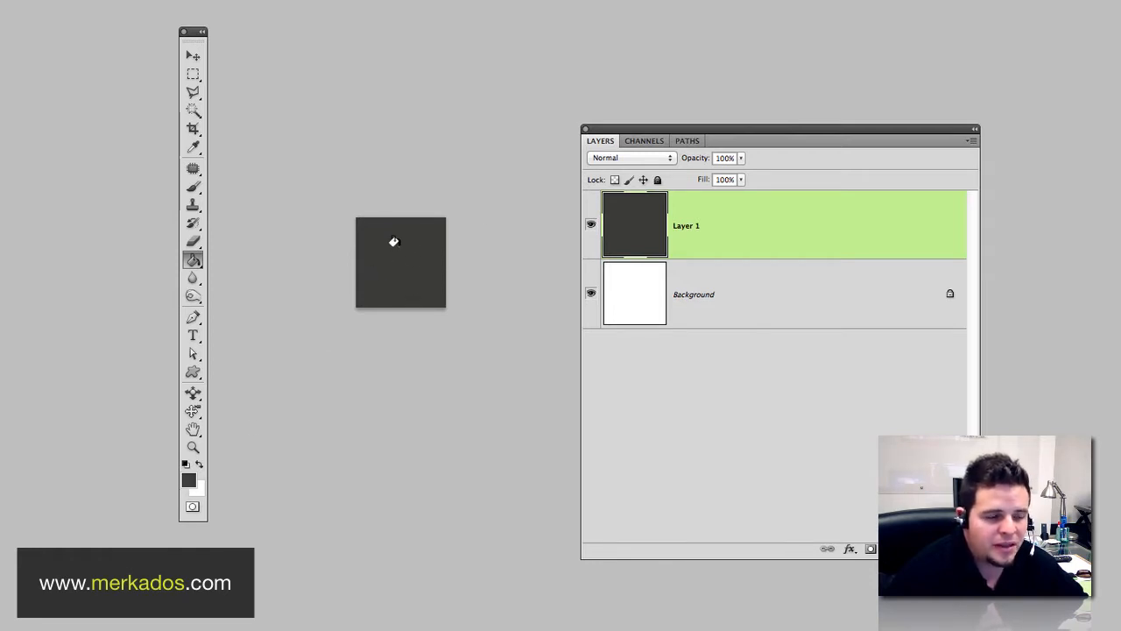
key(v)
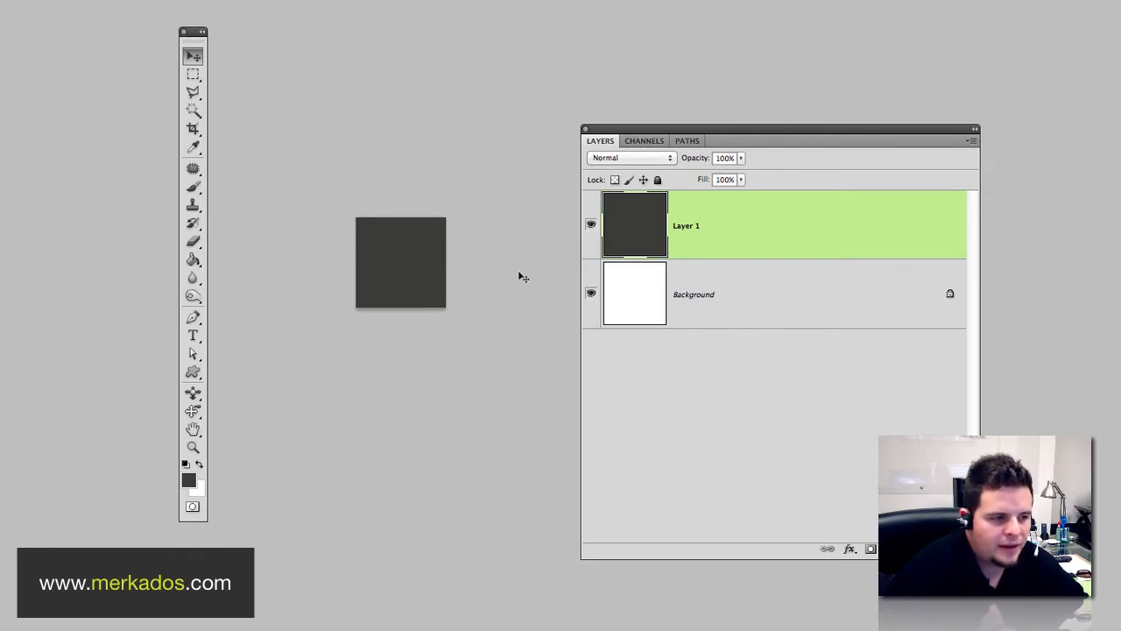
Draw the radial burst custom shape over the dark square, extending slightly beyond the canvas on all sides.
click(196, 374)
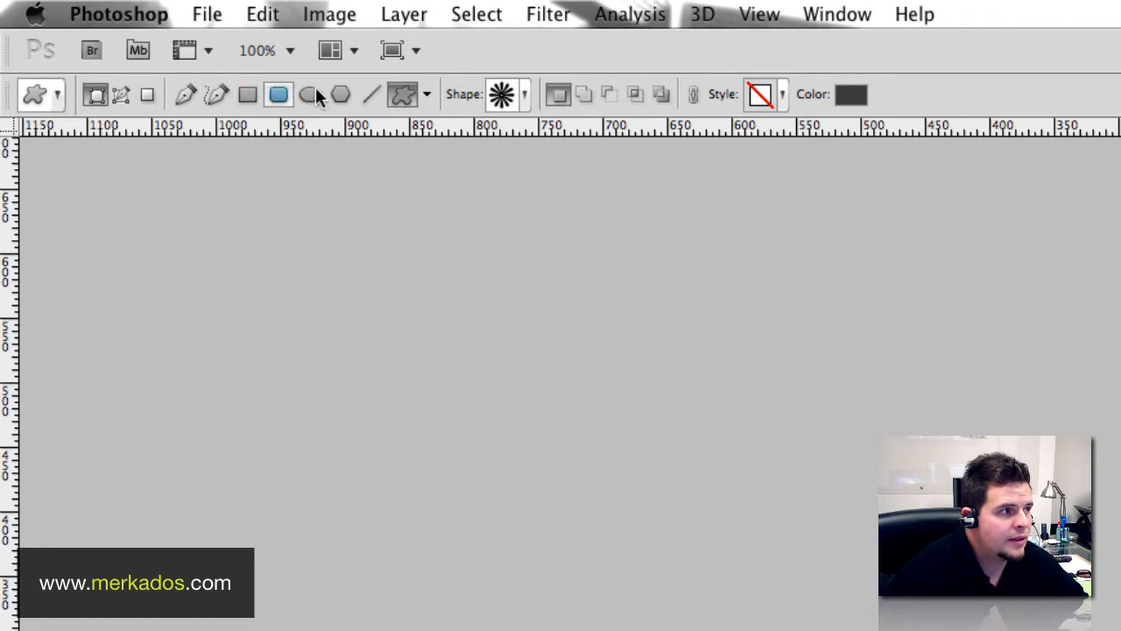
click(502, 97)
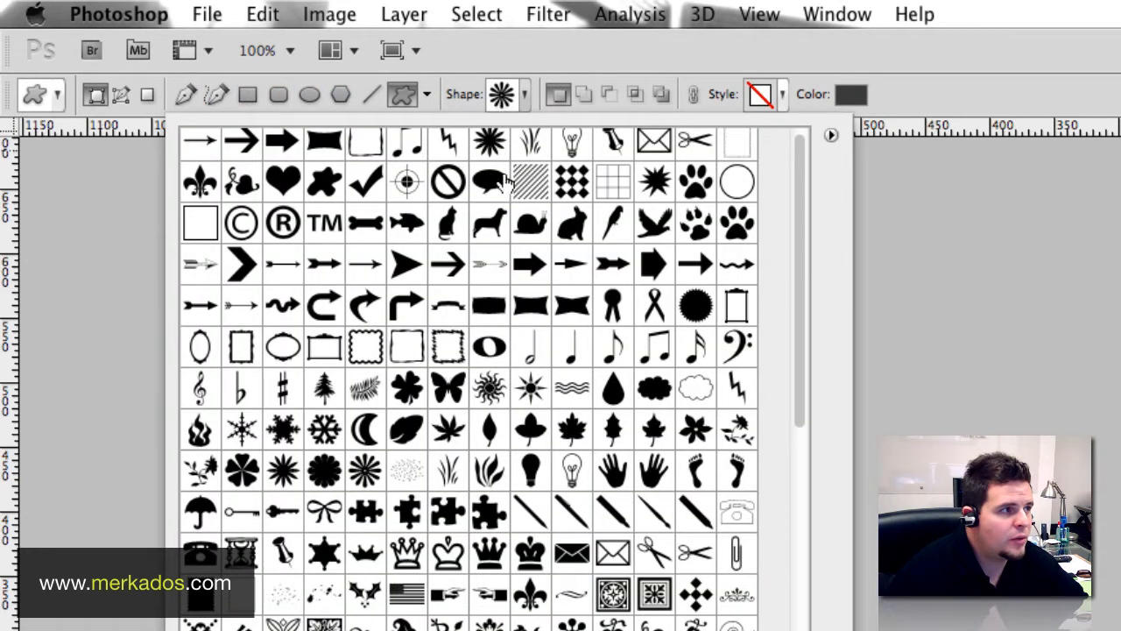
scroll(569, 505, up, 1)
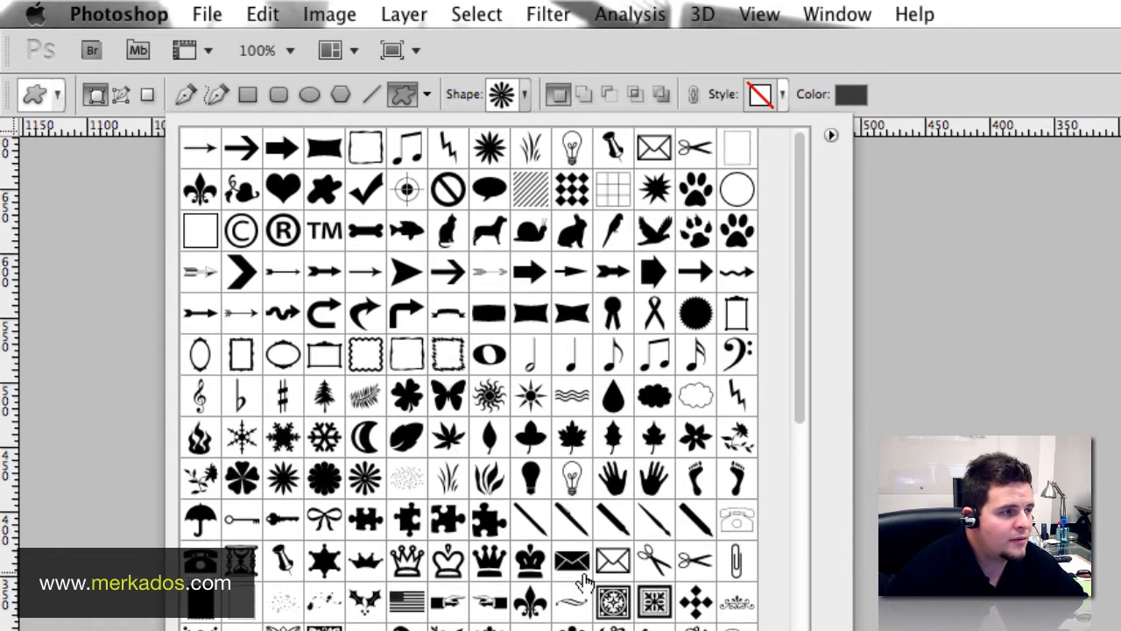
scroll(582, 594, down, 10)
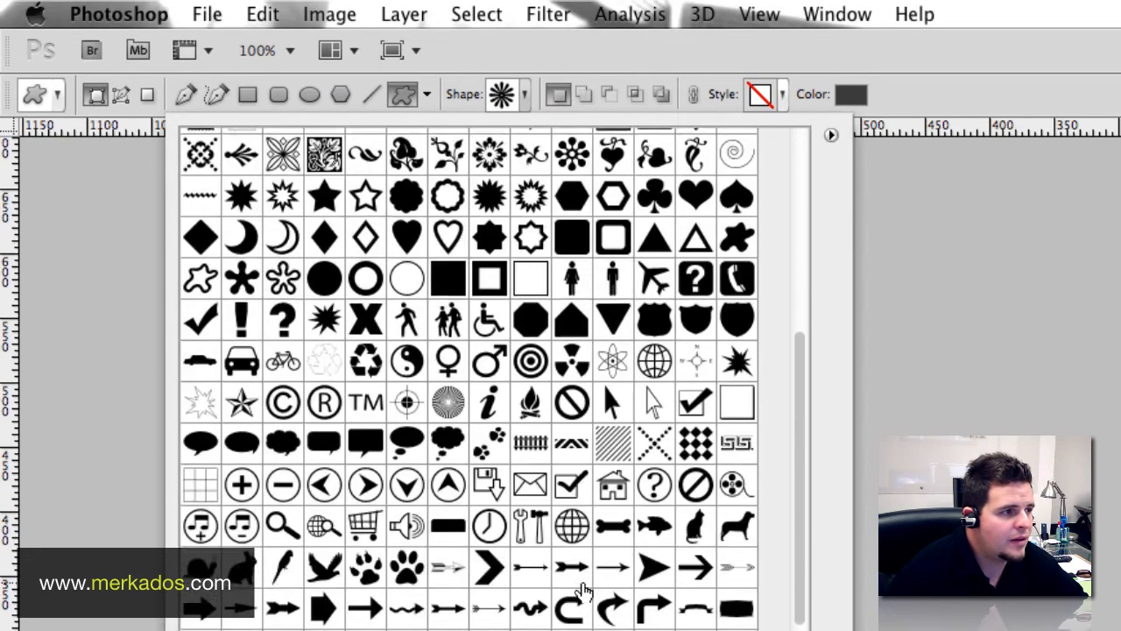
scroll(585, 593, down, 4)
scroll(582, 594, down, 5)
scroll(525, 394, up, 20)
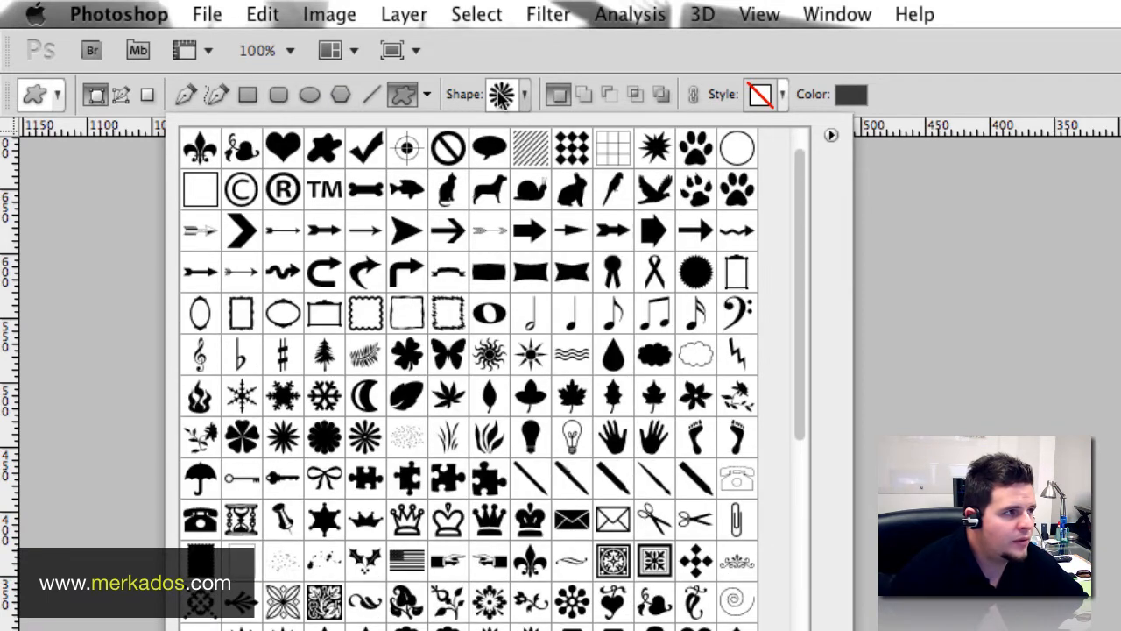
click(947, 95)
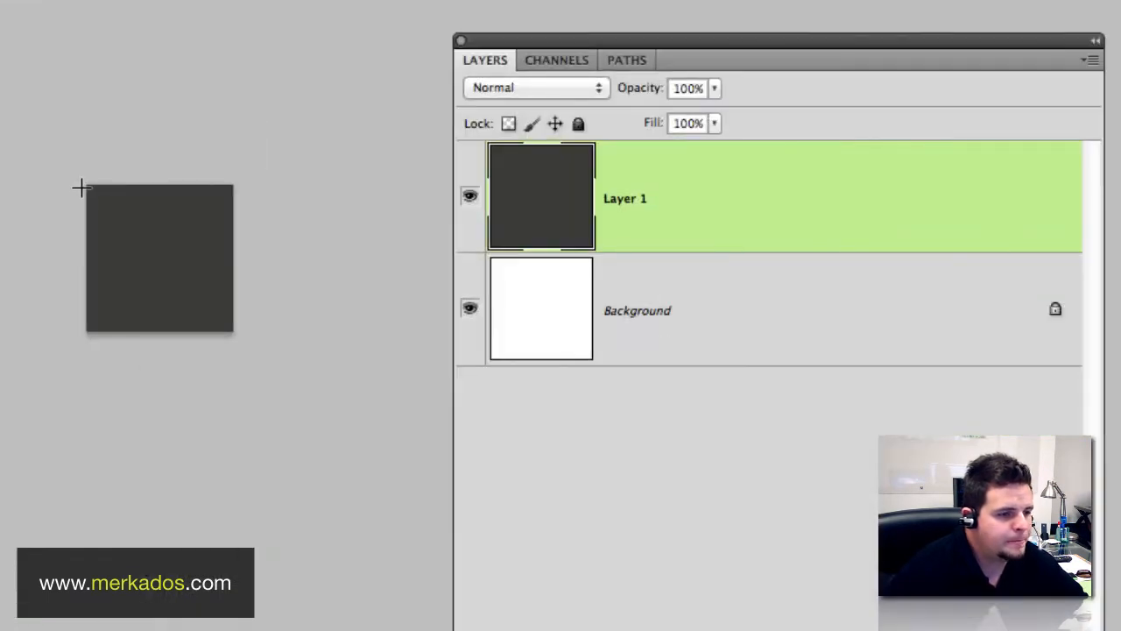
drag(80, 188, 259, 356)
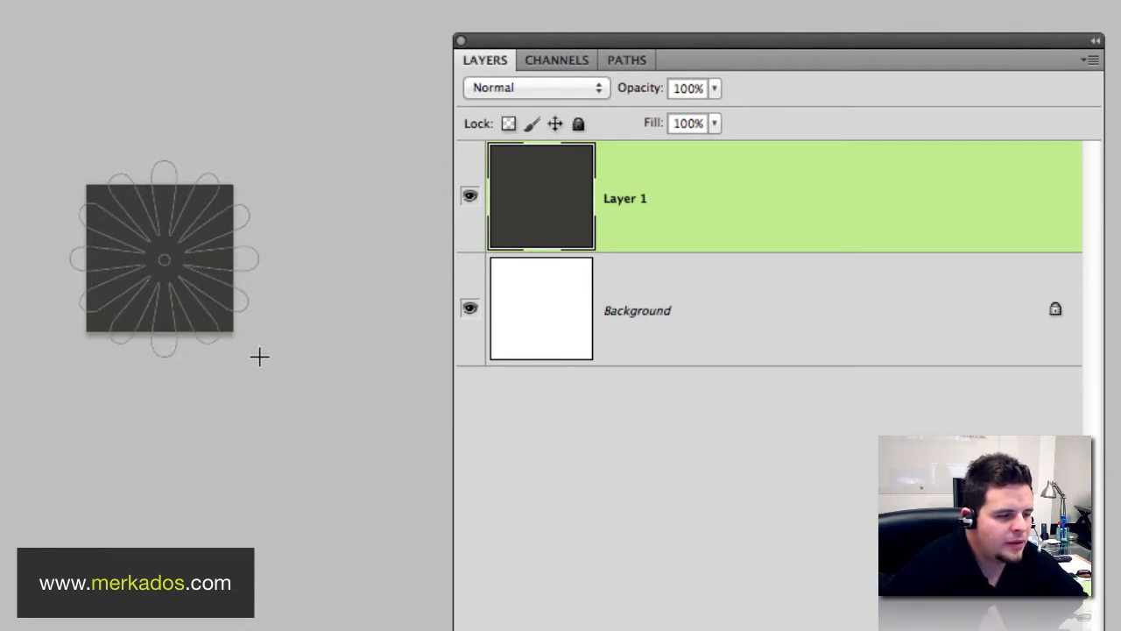
drag(256, 357, 255, 354)
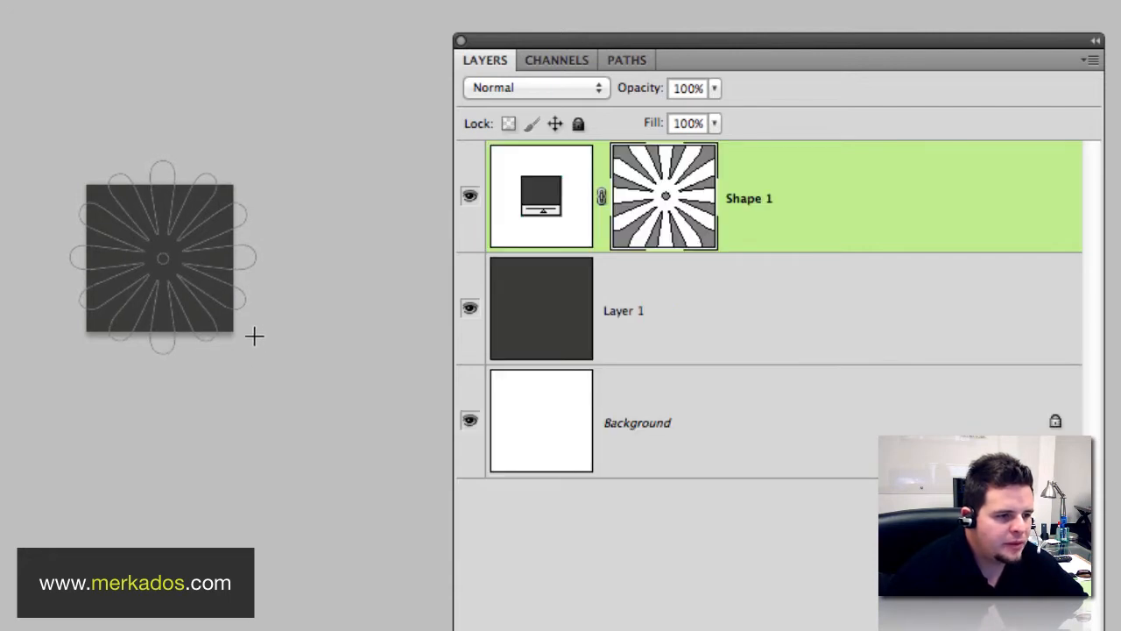
key(v)
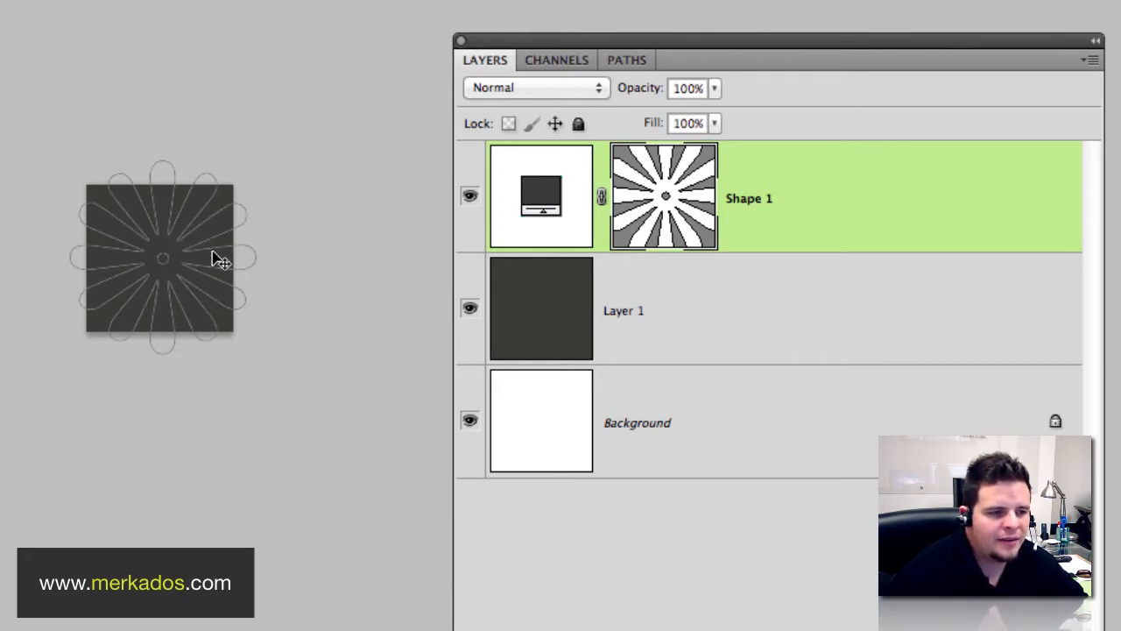
Add a Gradient Overlay layer style to the dark grey Layer 1.
click(537, 317)
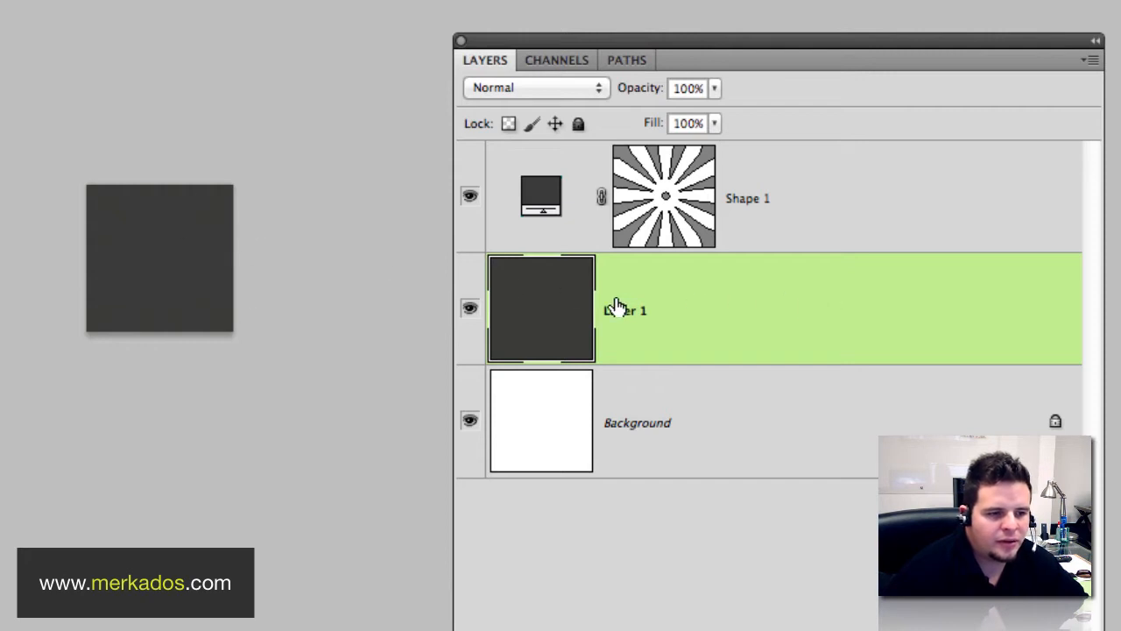
double_click(825, 317)
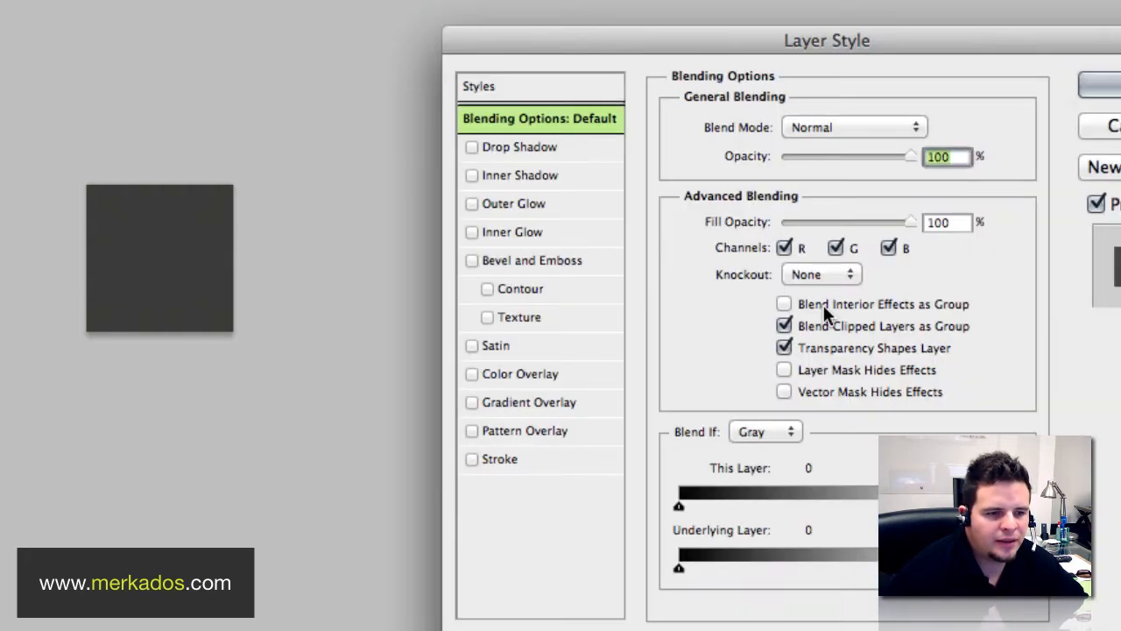
drag(797, 38, 752, 46)
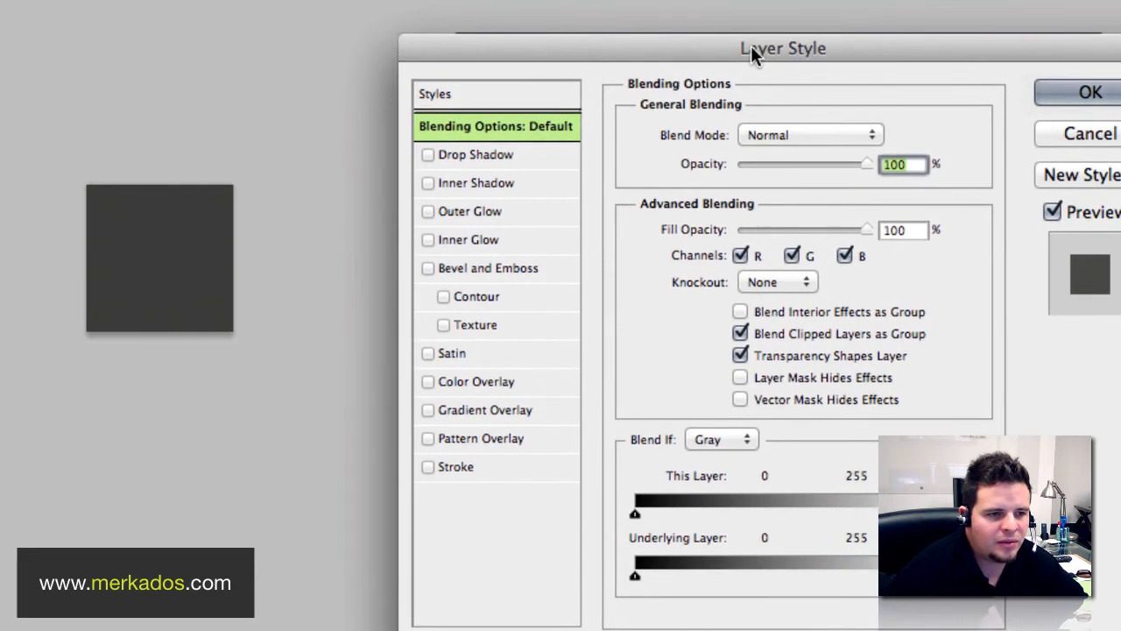
click(428, 410)
click(466, 409)
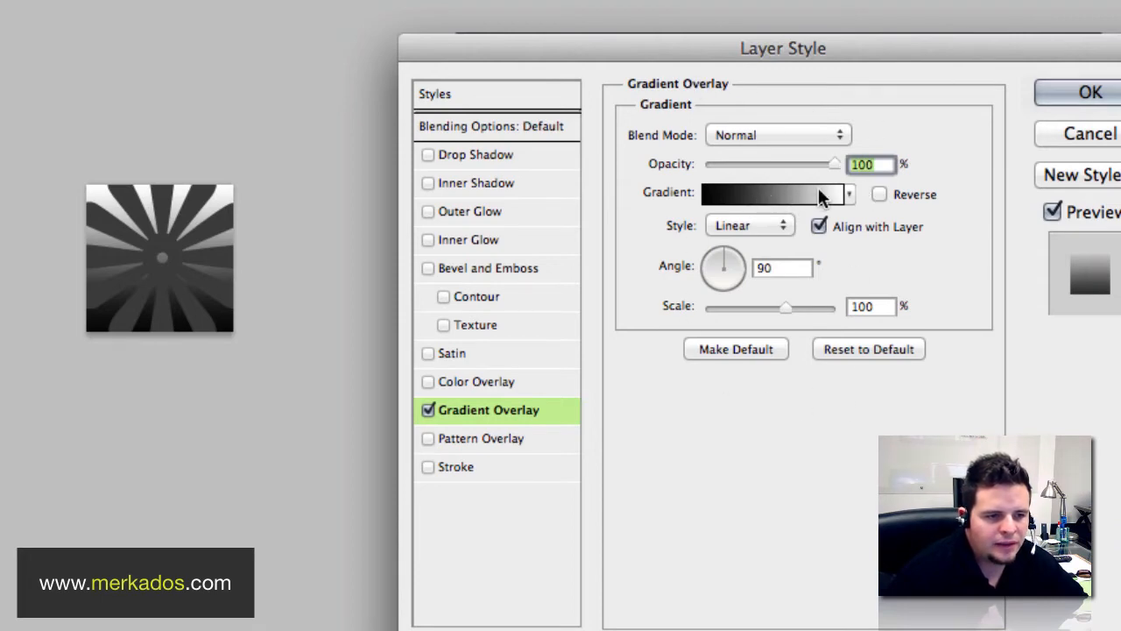
Set the Gradient Overlay to the blue Double Decker preset with an angle of 138° and apply the style.
click(773, 194)
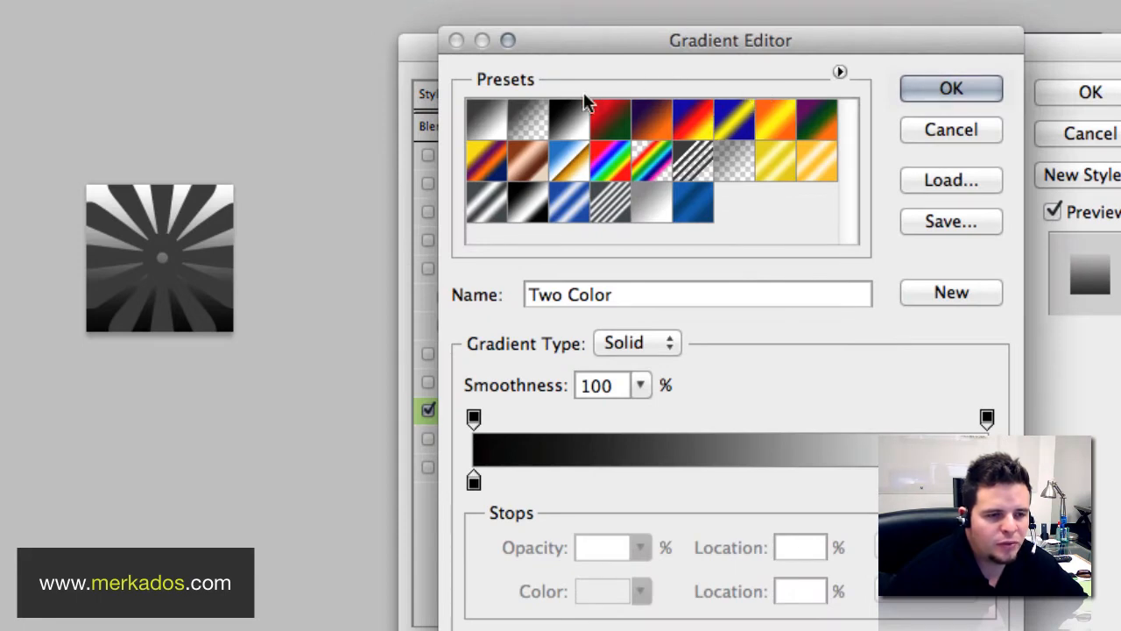
click(604, 120)
click(652, 123)
click(691, 125)
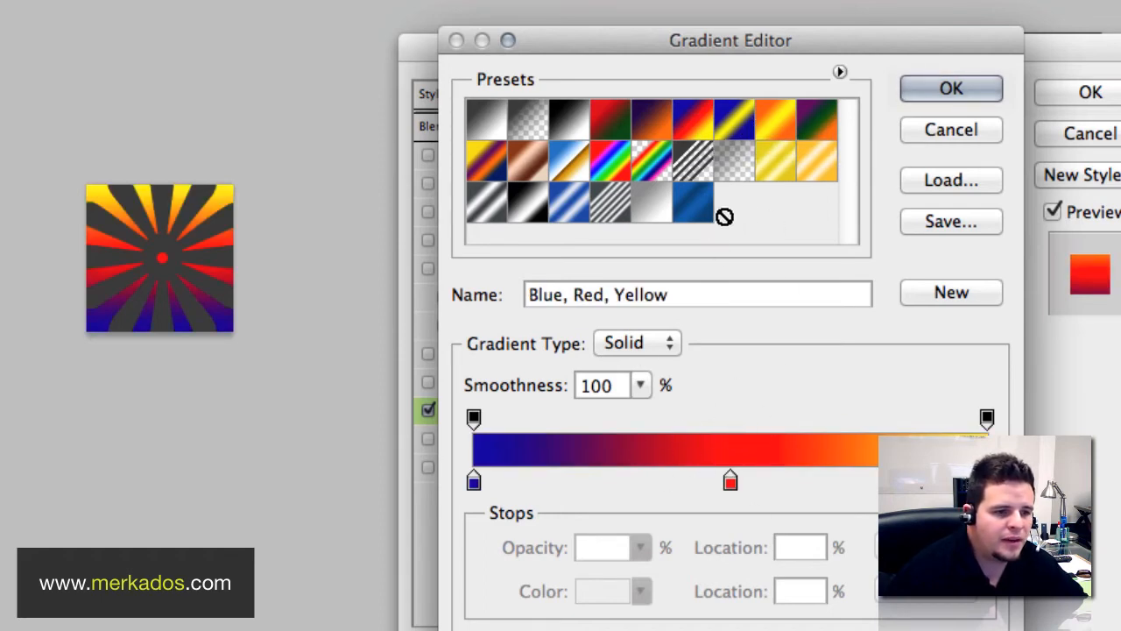
click(696, 203)
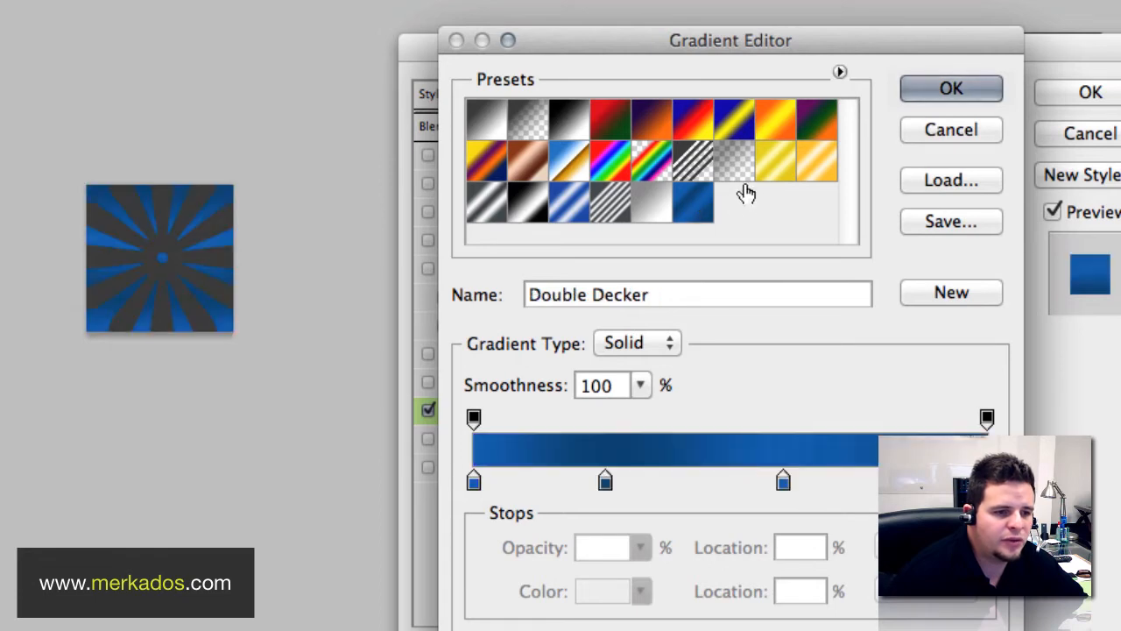
click(930, 89)
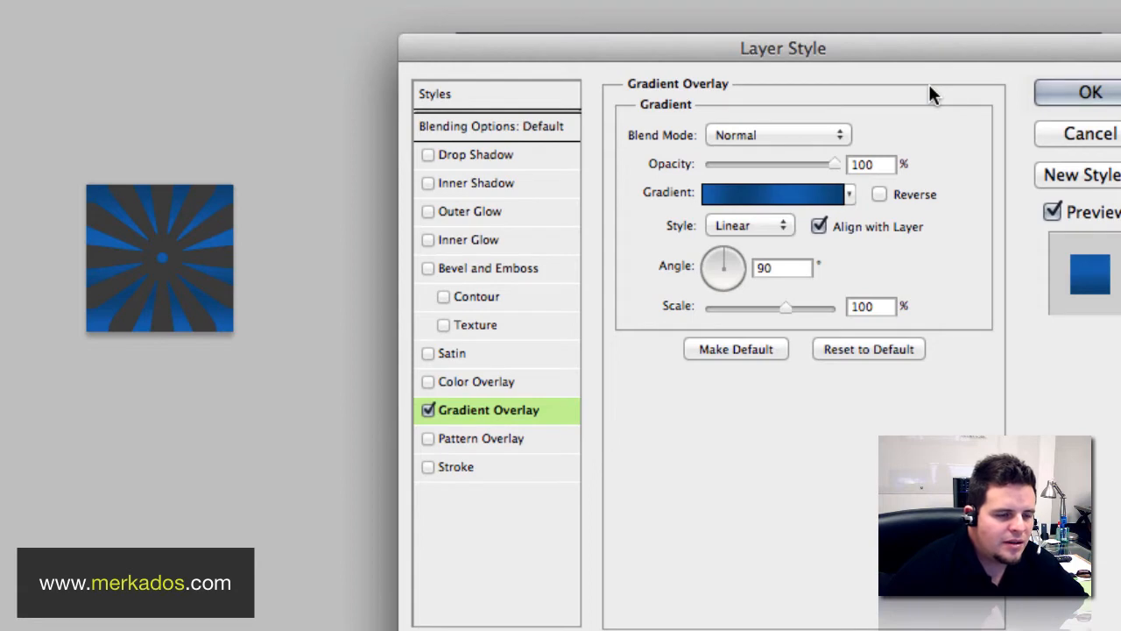
drag(713, 270, 718, 267)
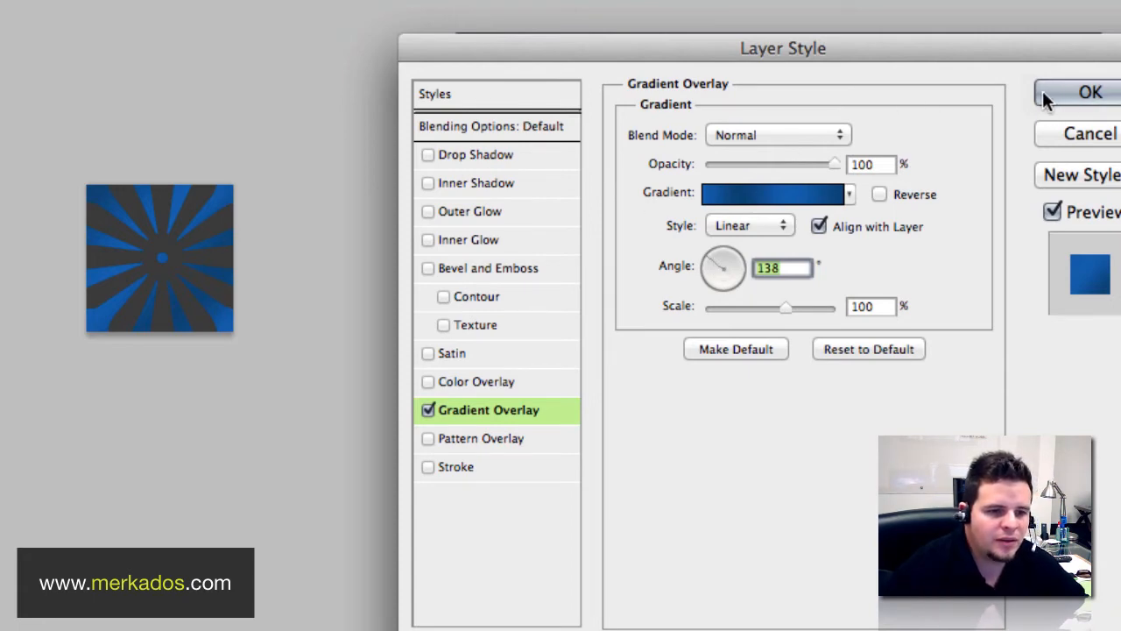
click(1089, 93)
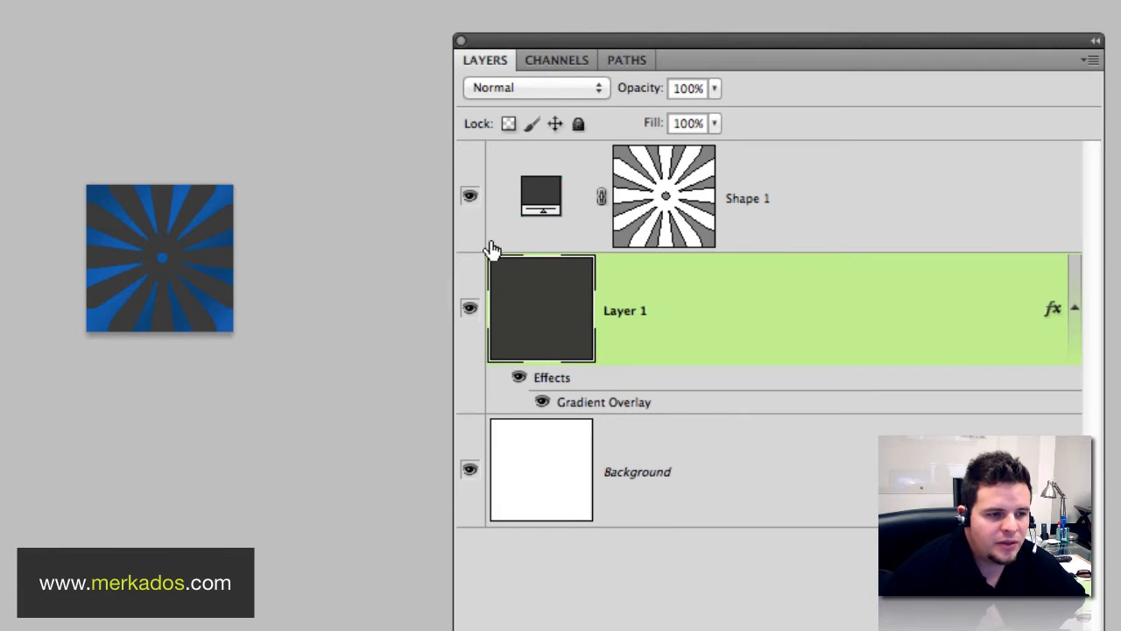
Compare the artwork with Shape 1 hidden and shown, and set that layer's blend mode to Overlay.
click(470, 196)
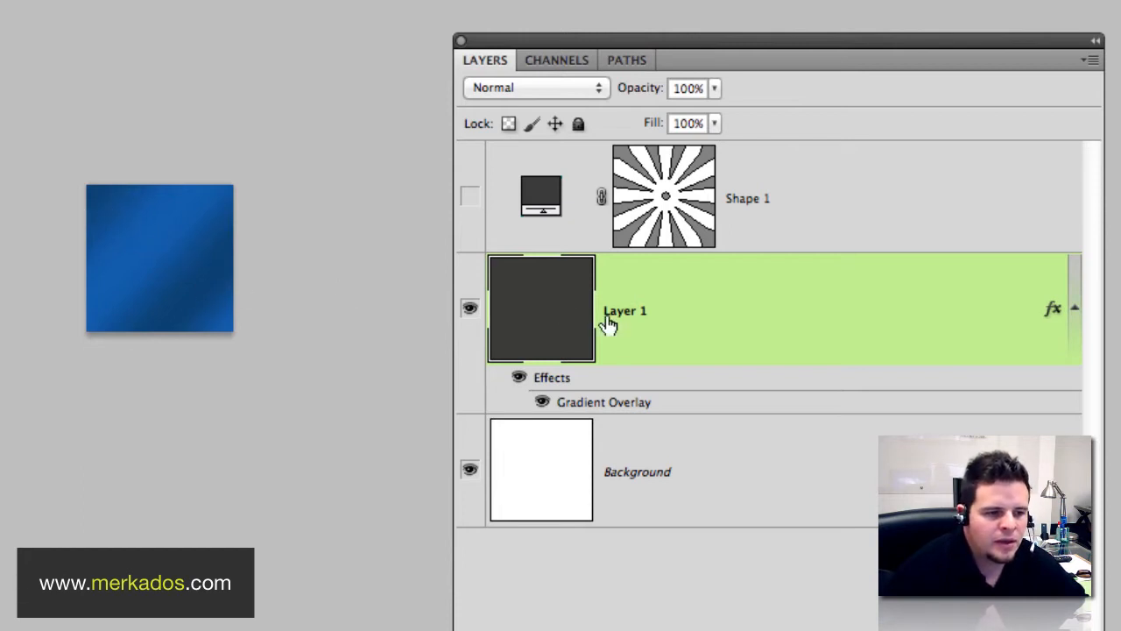
click(470, 196)
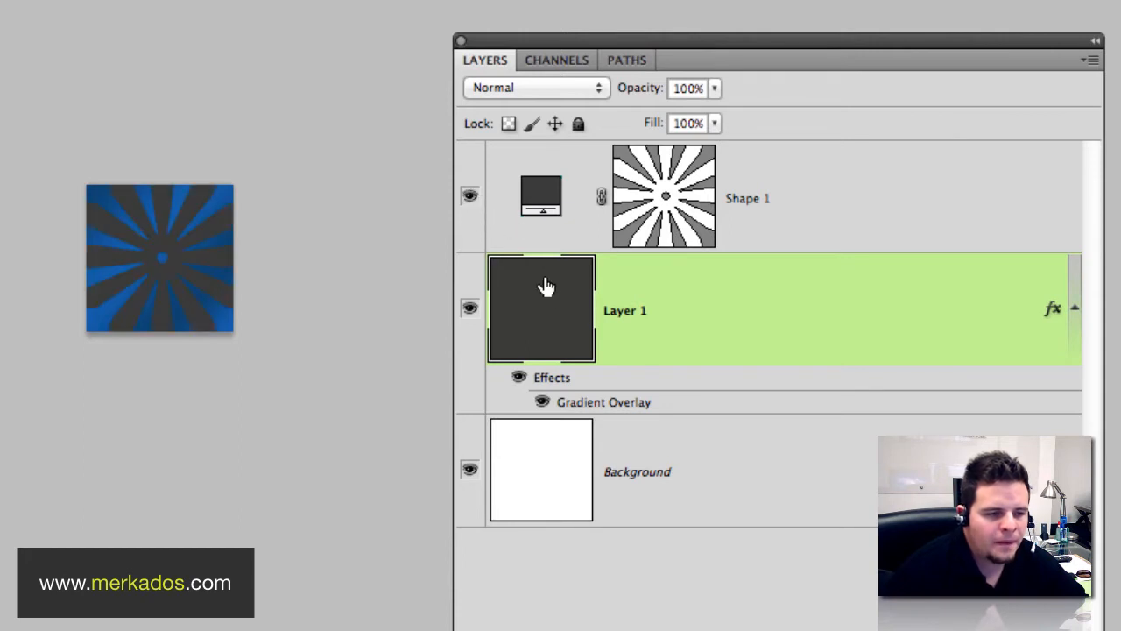
click(751, 199)
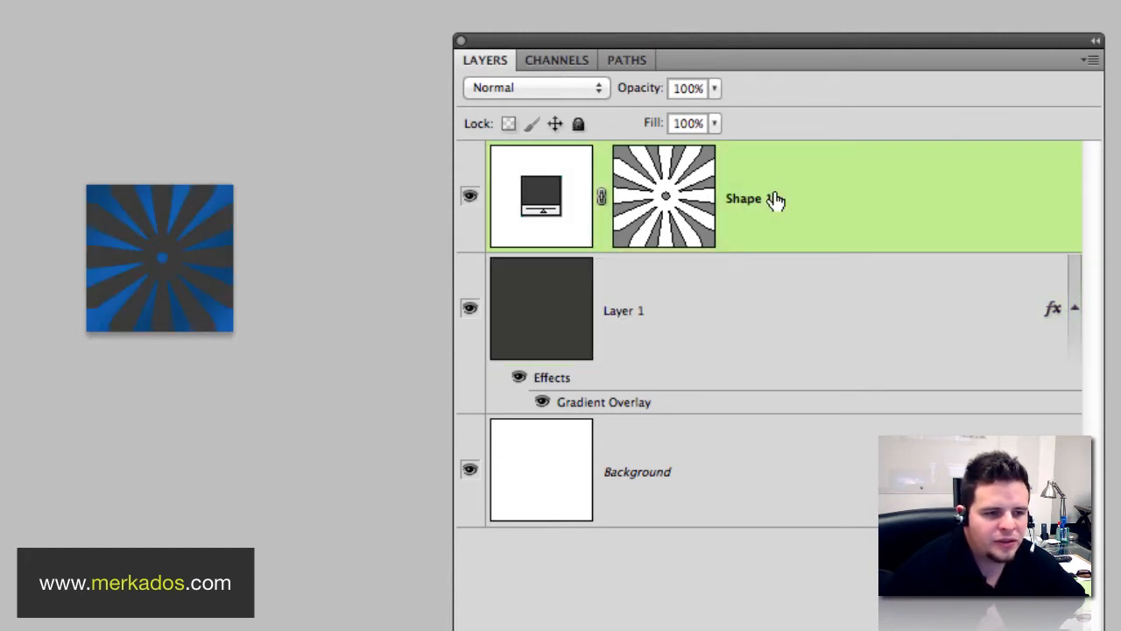
click(497, 87)
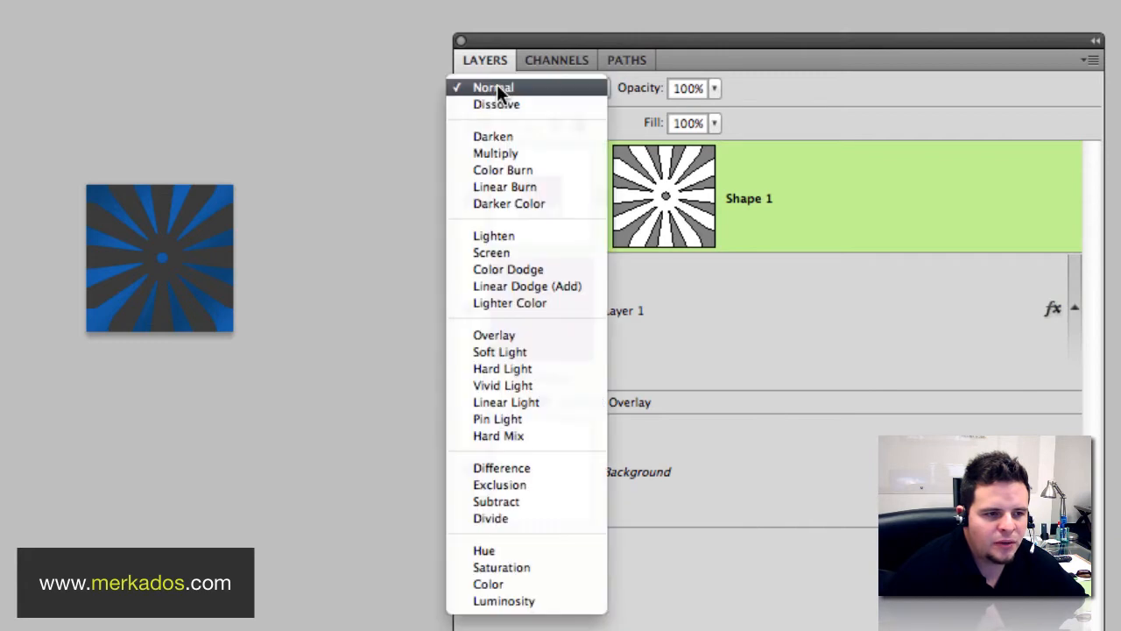
click(537, 338)
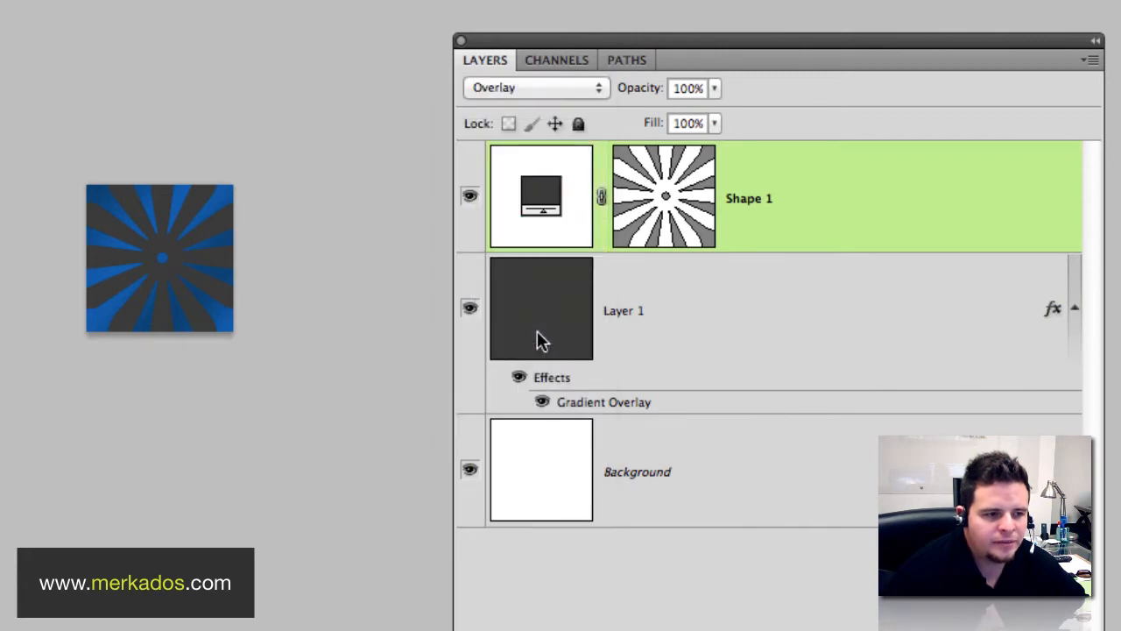
Change the fill colour of the Shape 1 burst to a light neutral grey.
key(ctrl+z)
double_click(540, 202)
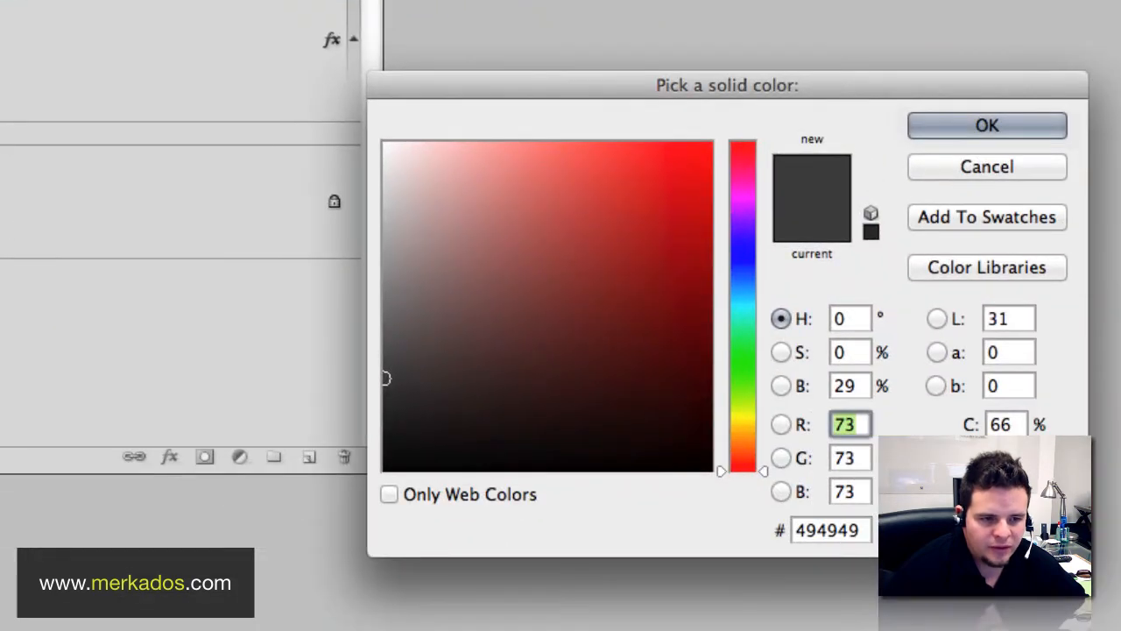
click(384, 198)
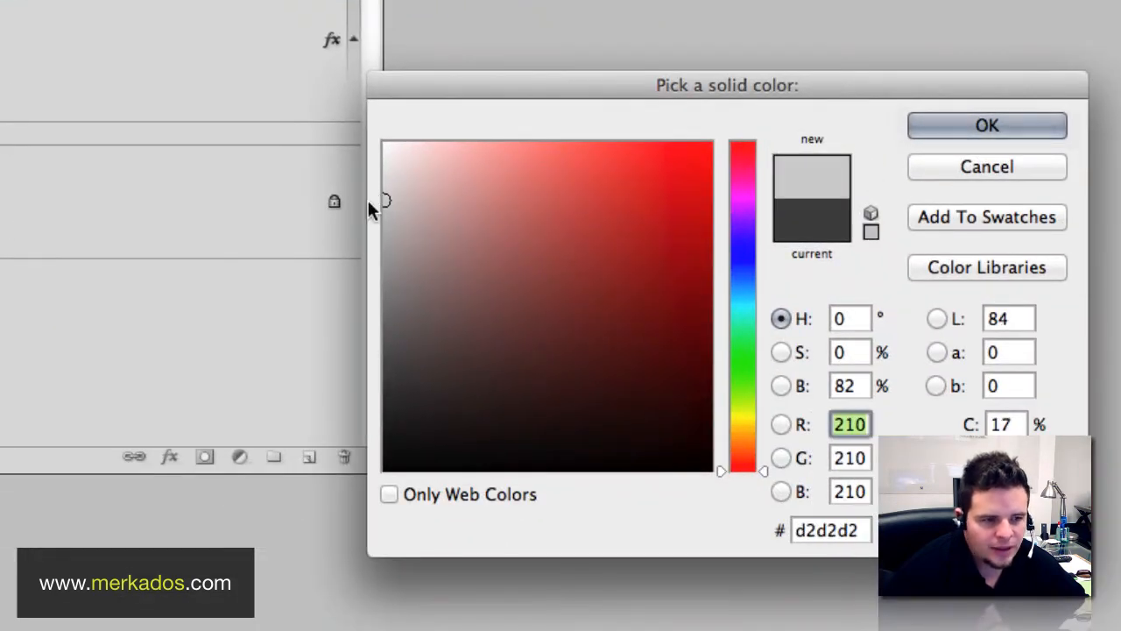
drag(394, 227, 384, 218)
click(916, 133)
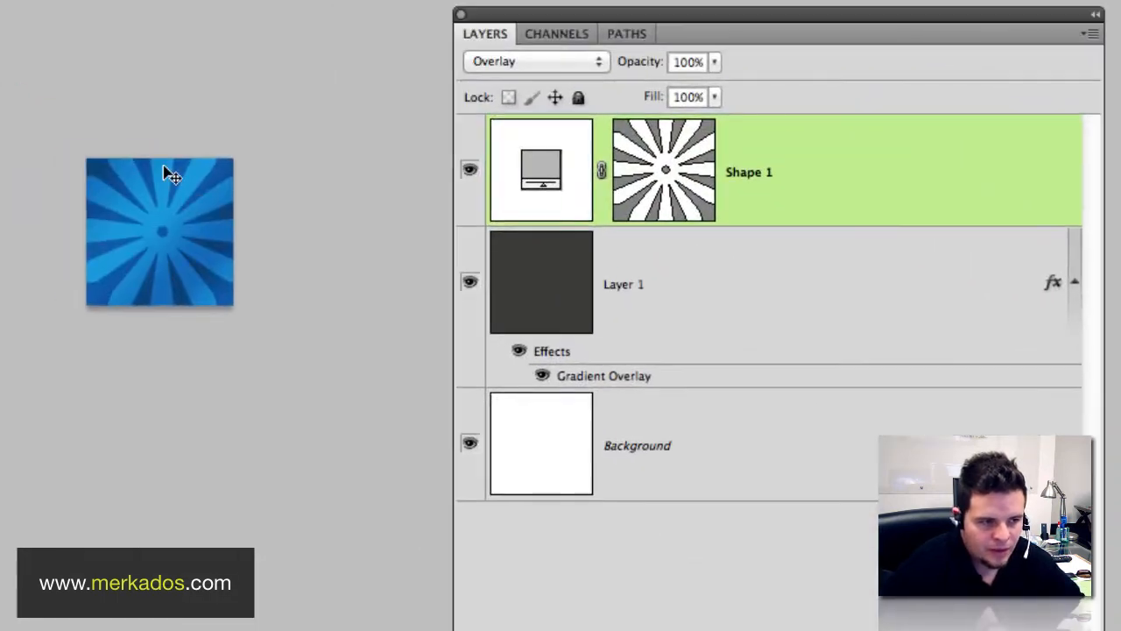
Enlarge the Shape 1 burst evenly around the icon's centre so its rays extend well beyond the canvas.
key(ctrl+t)
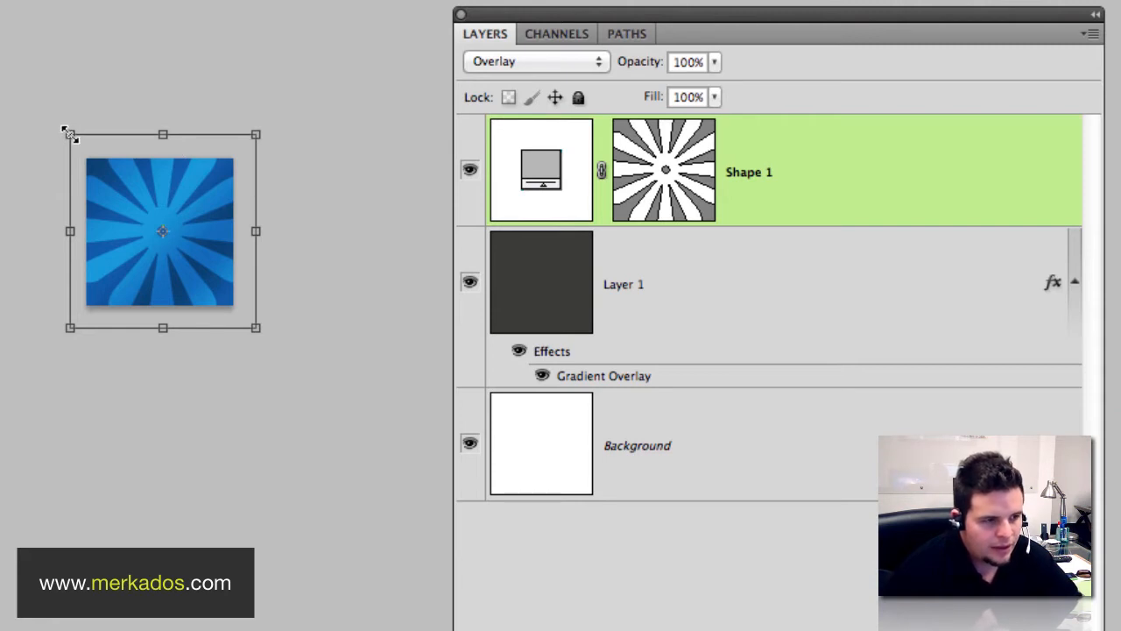
drag(67, 133, 45, 109)
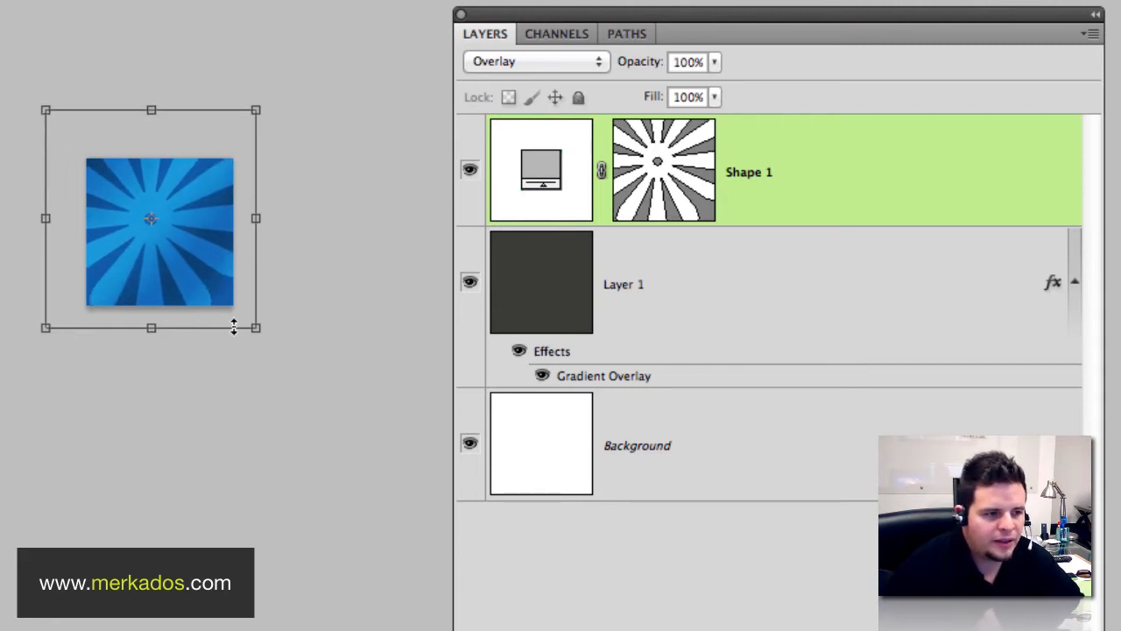
drag(245, 322, 267, 344)
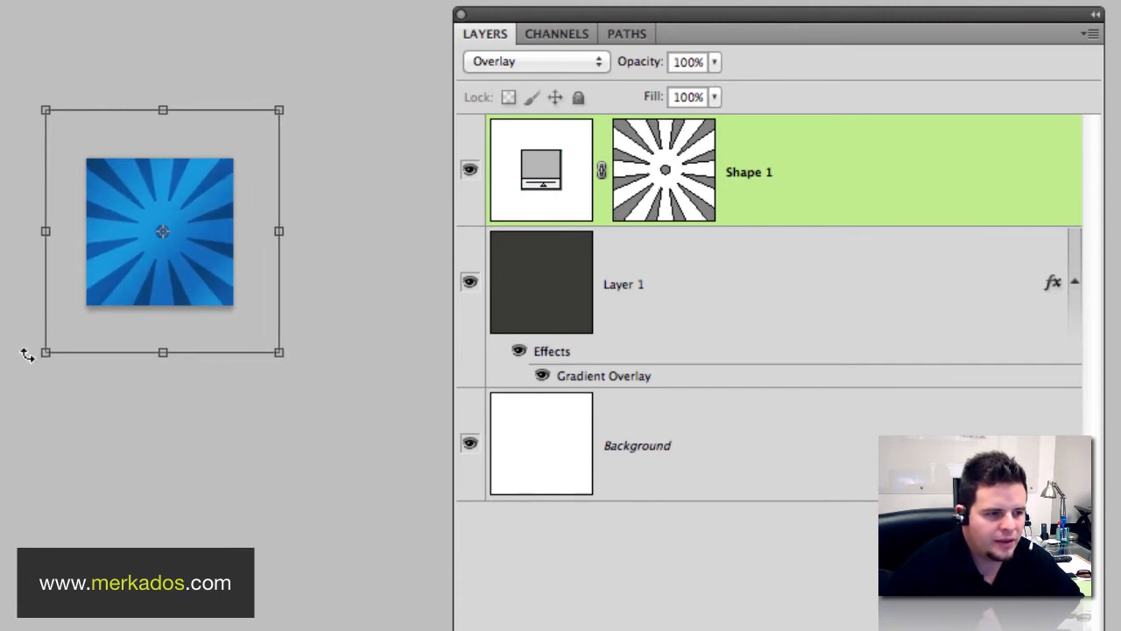
drag(44, 356, 40, 359)
key(Return)
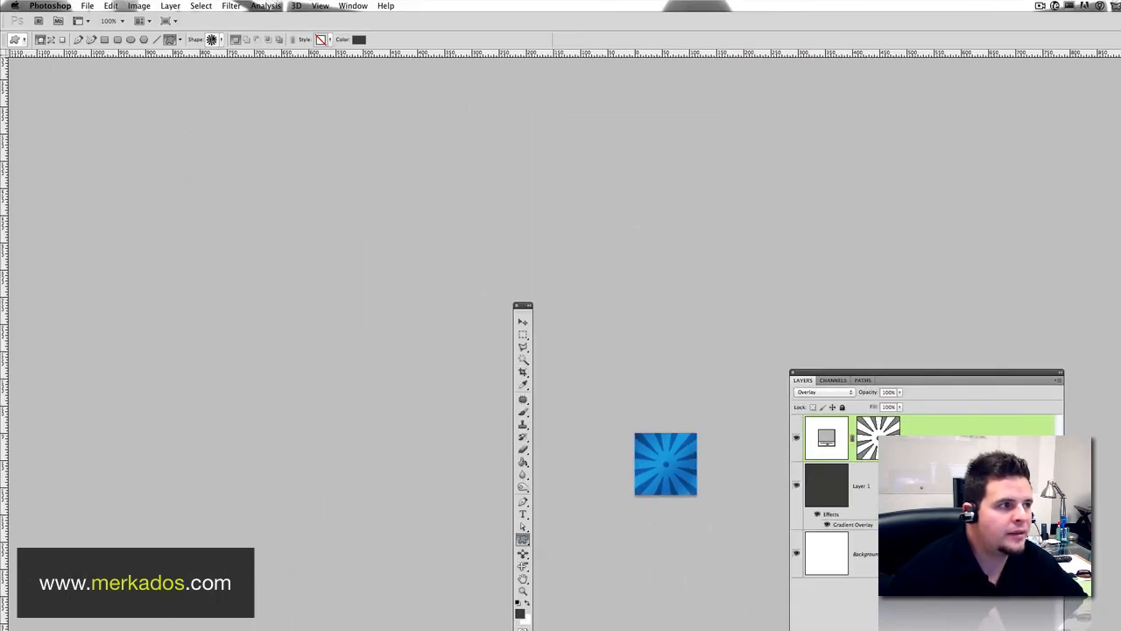
Draw a dark grey dog custom shape across most of the icon and nudge it slightly up to centre it over the burst.
click(211, 39)
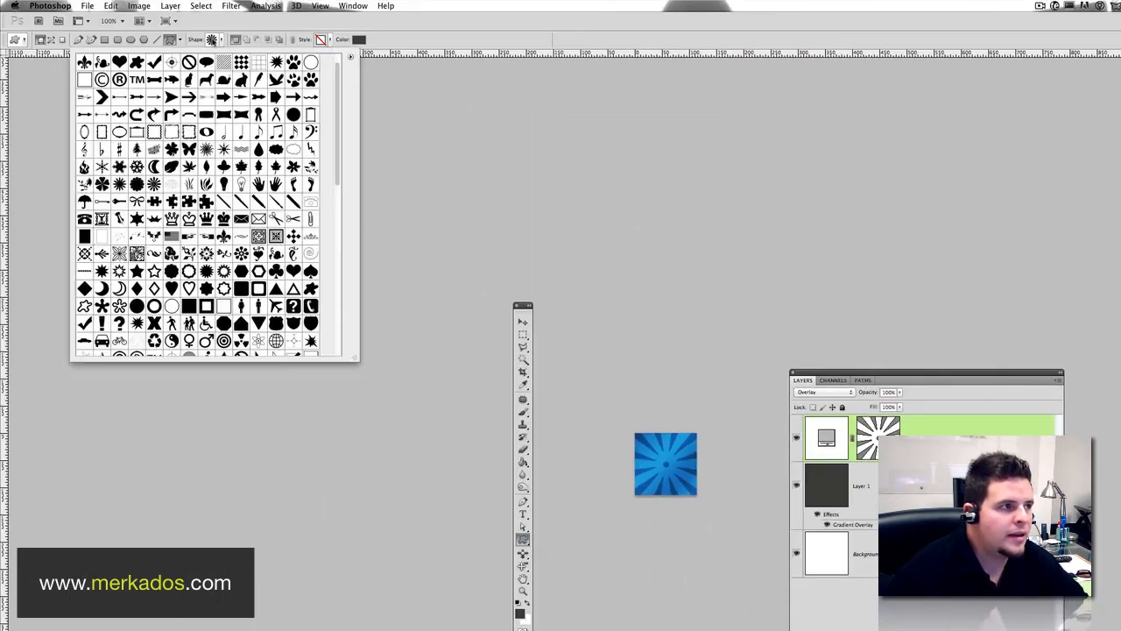
click(206, 80)
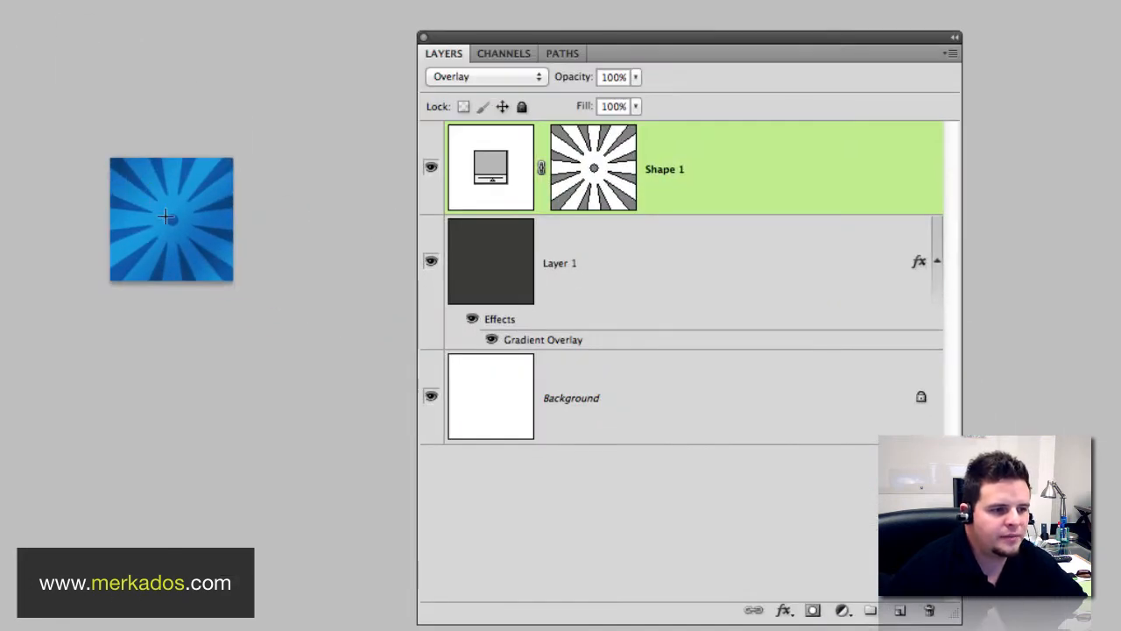
drag(232, 265, 235, 266)
key(v)
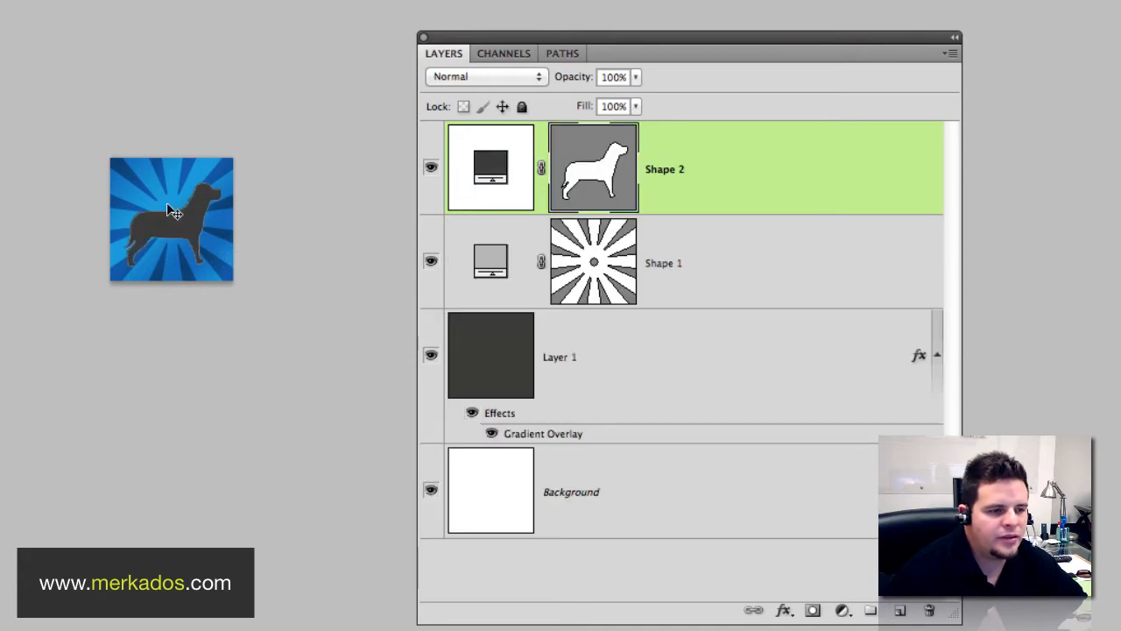
drag(171, 221, 175, 215)
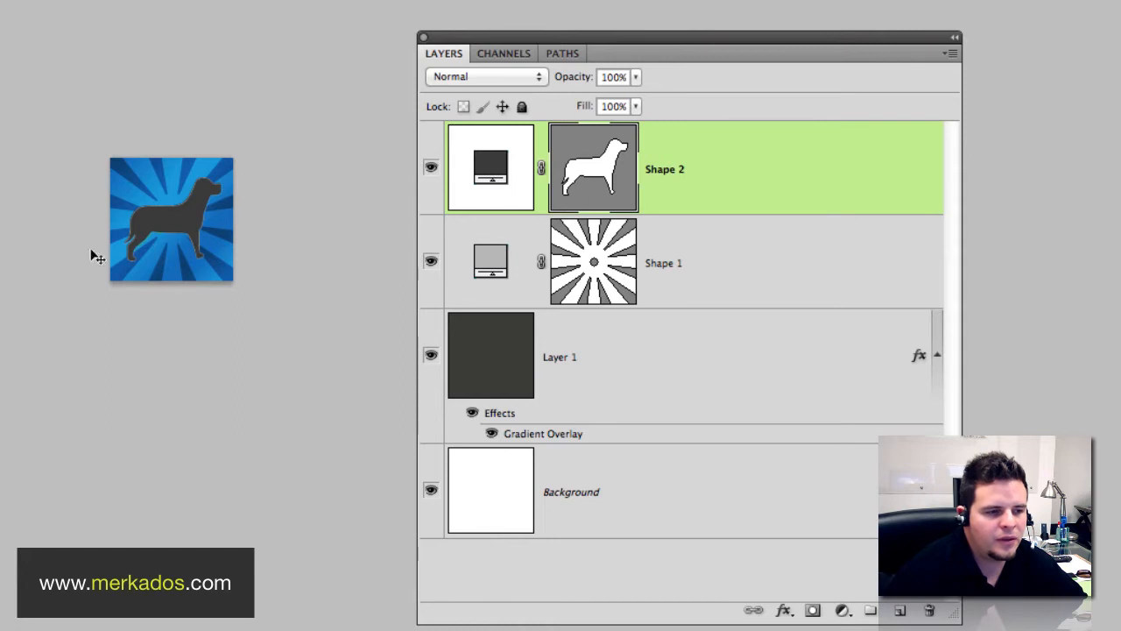
Add a Drop Shadow layer style to the Shape 2 dog and show its settings.
click(737, 260)
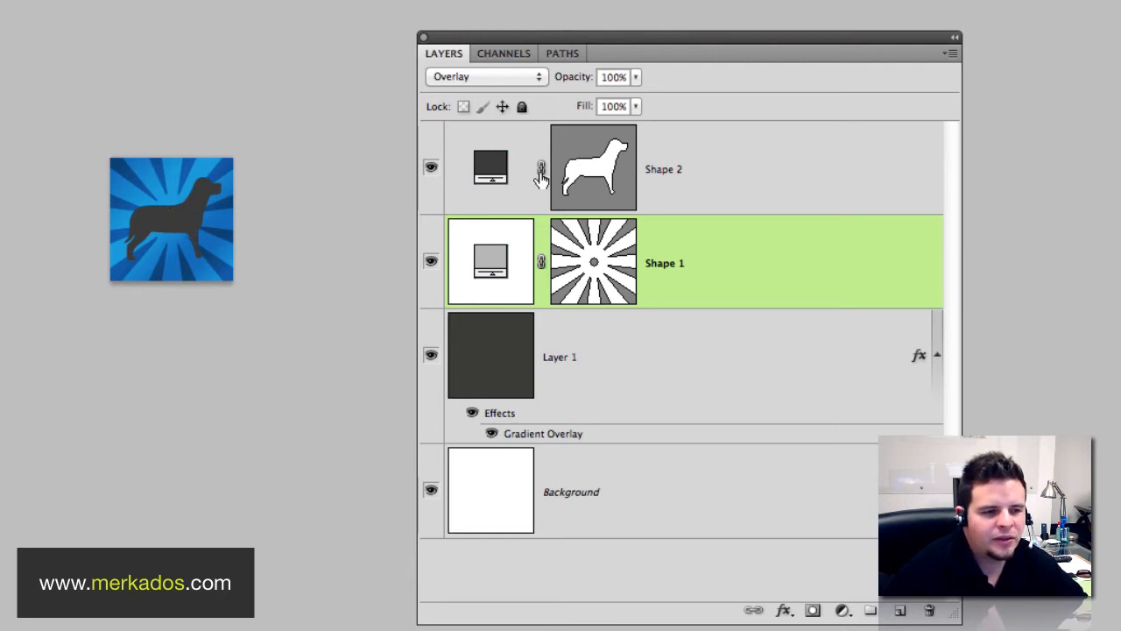
click(745, 176)
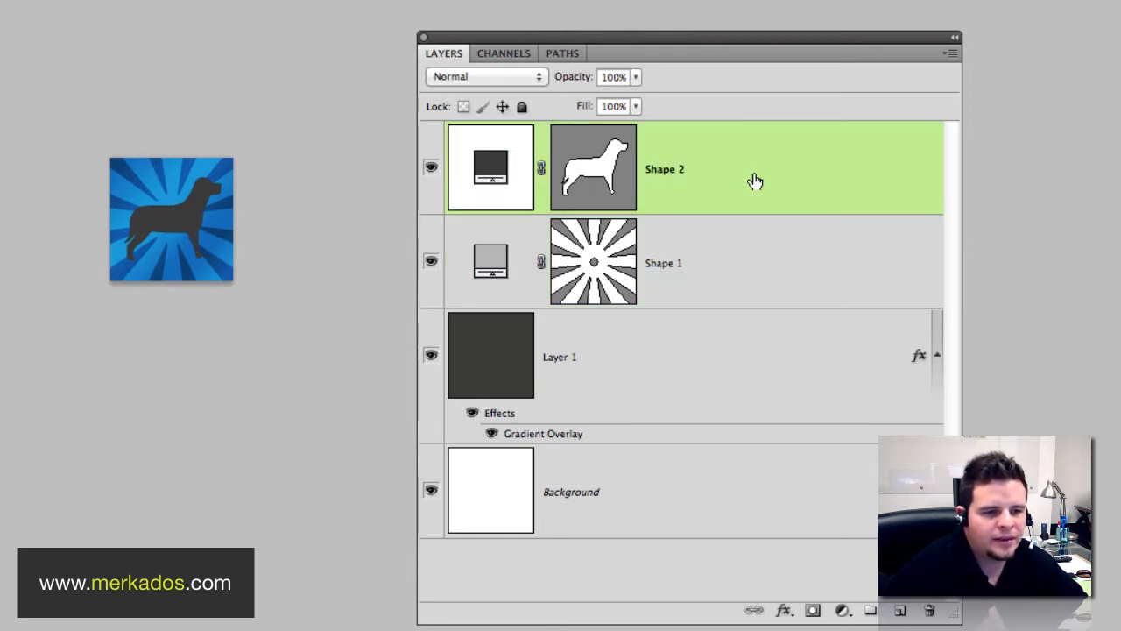
double_click(763, 166)
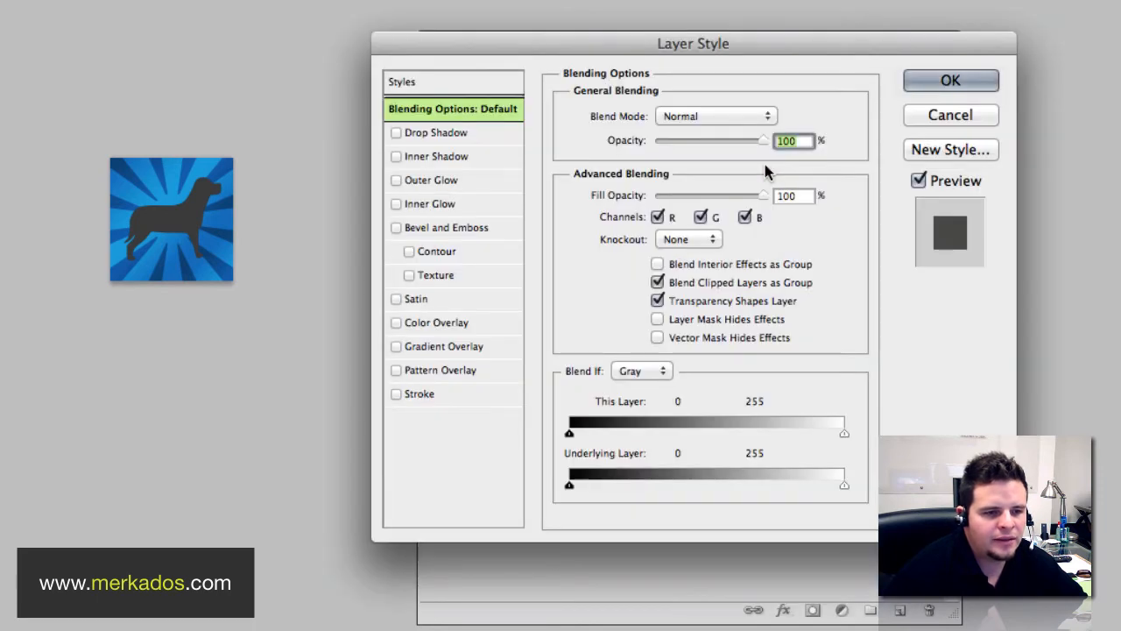
drag(625, 48, 666, 50)
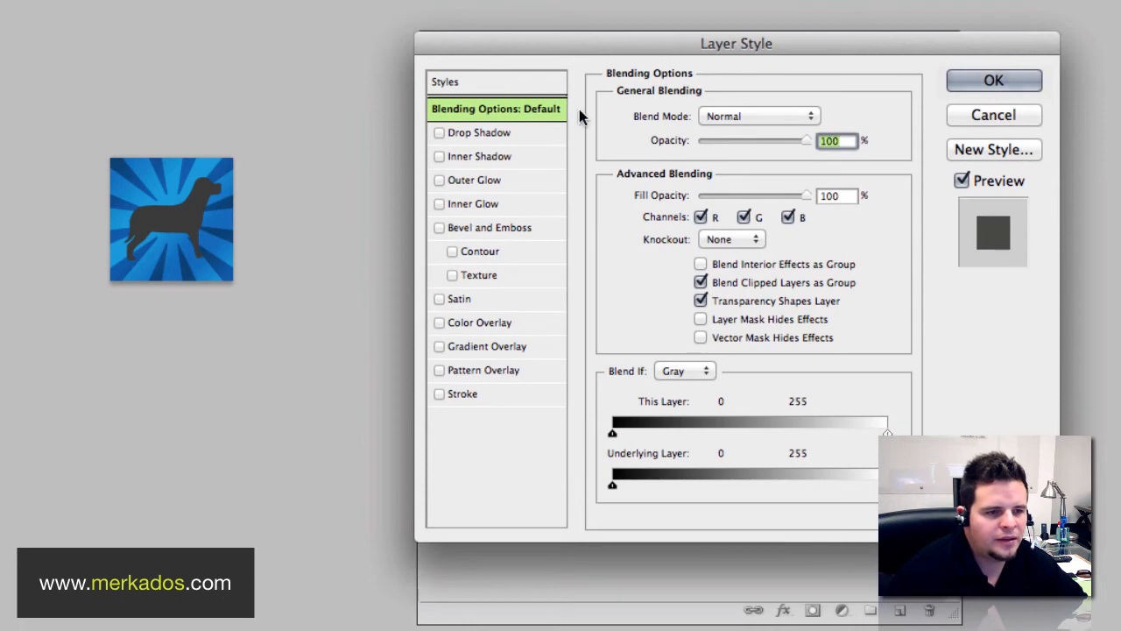
click(440, 133)
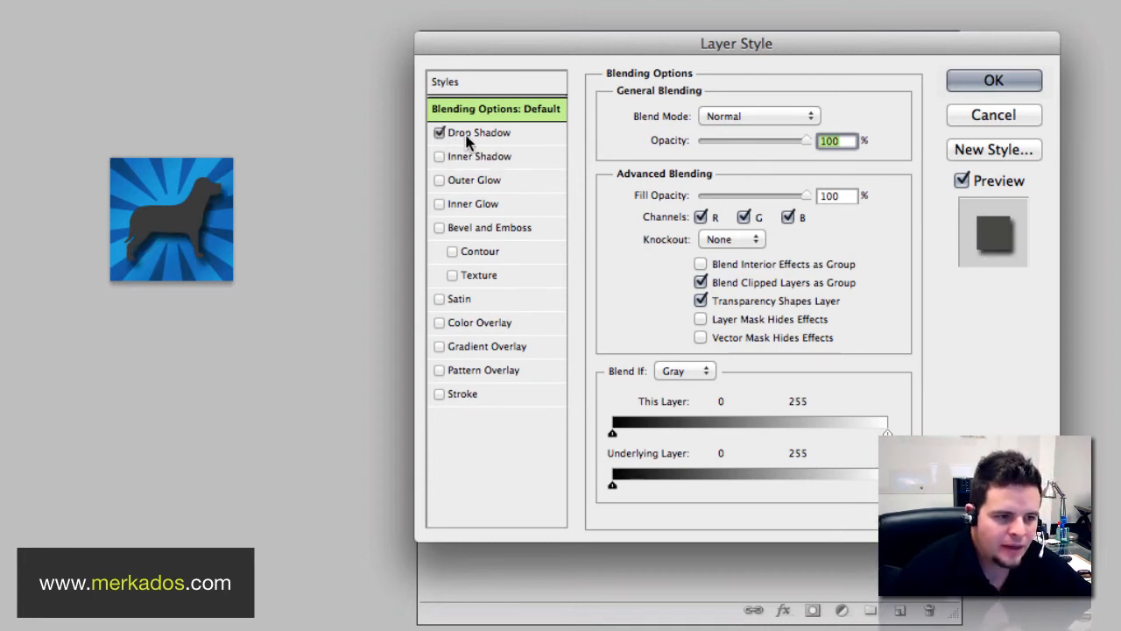
click(467, 140)
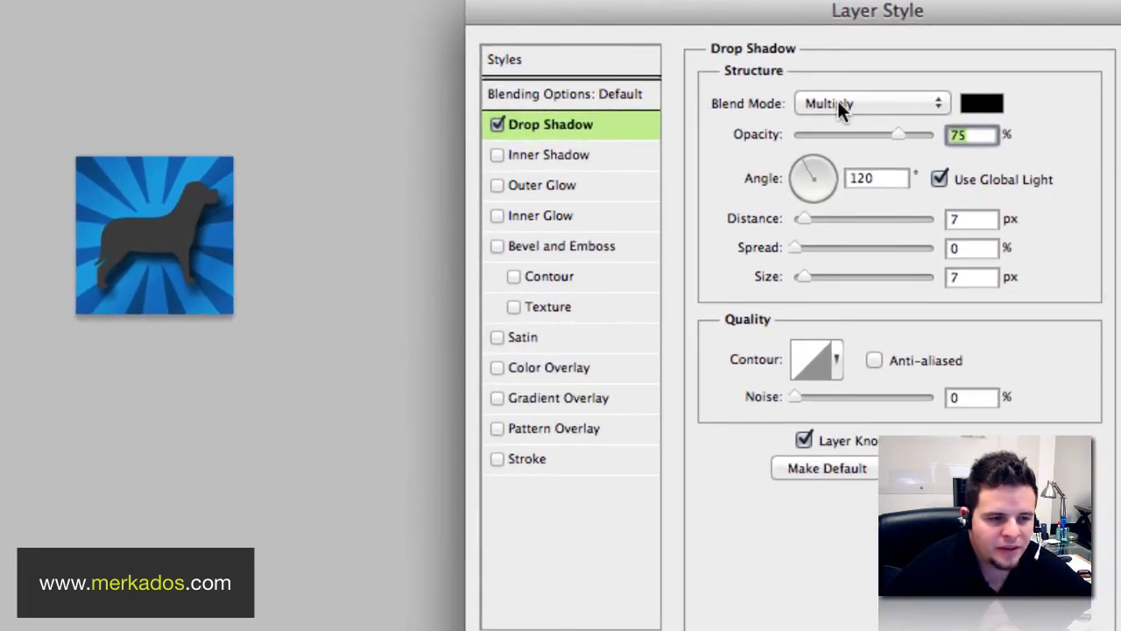
Set the dog's drop shadow to Screen blend mode with a bright blue colour based on the icon's background.
click(838, 103)
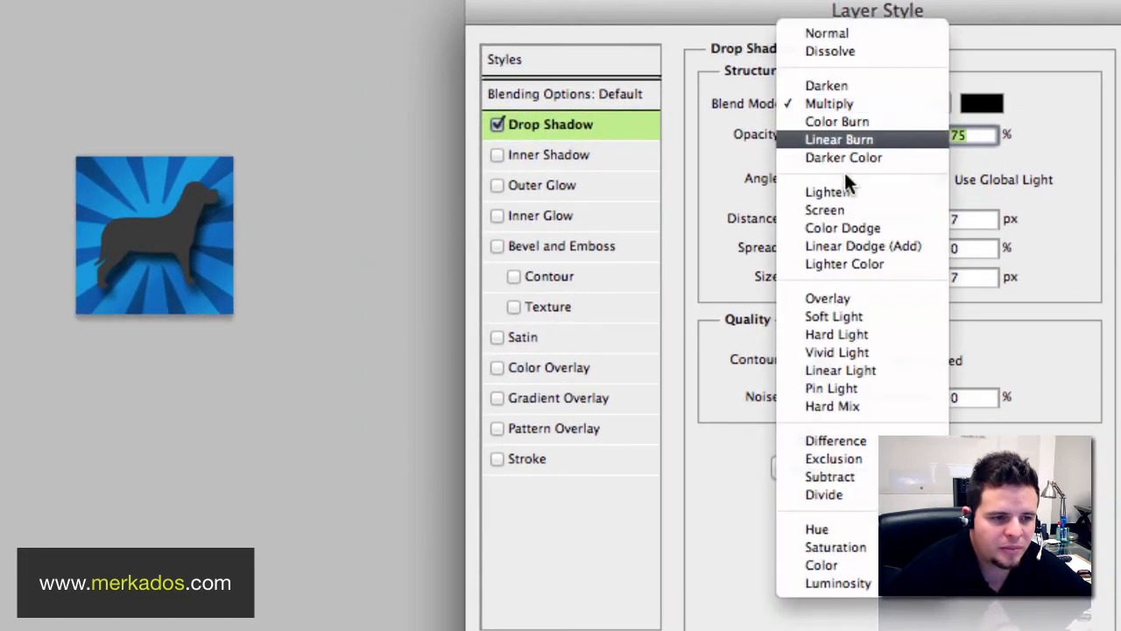
click(844, 210)
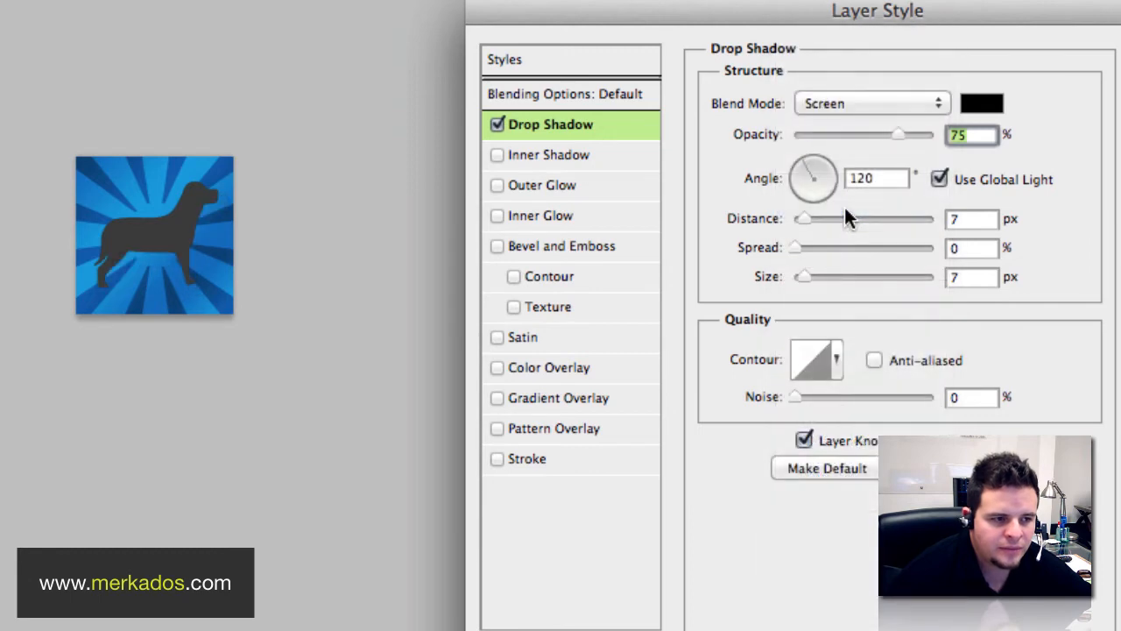
click(983, 103)
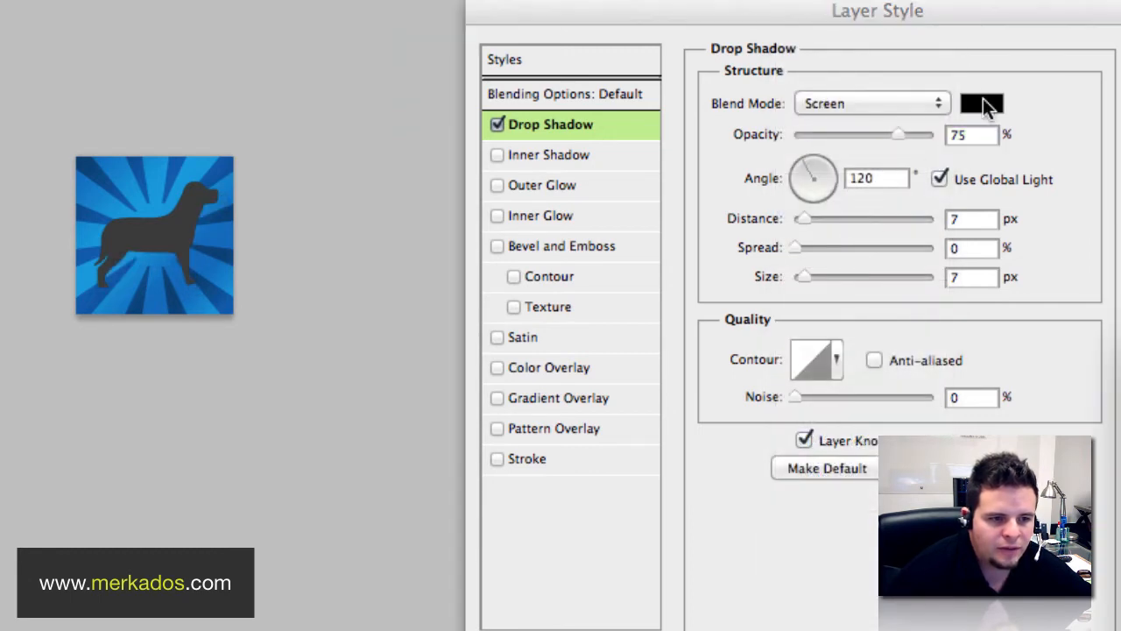
click(829, 417)
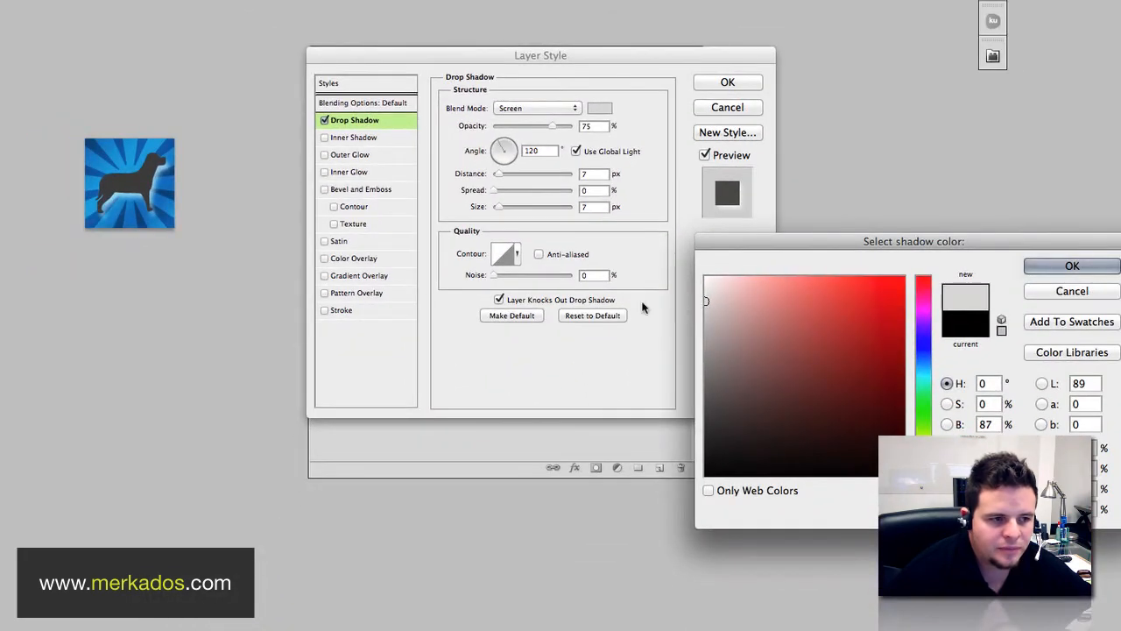
click(173, 177)
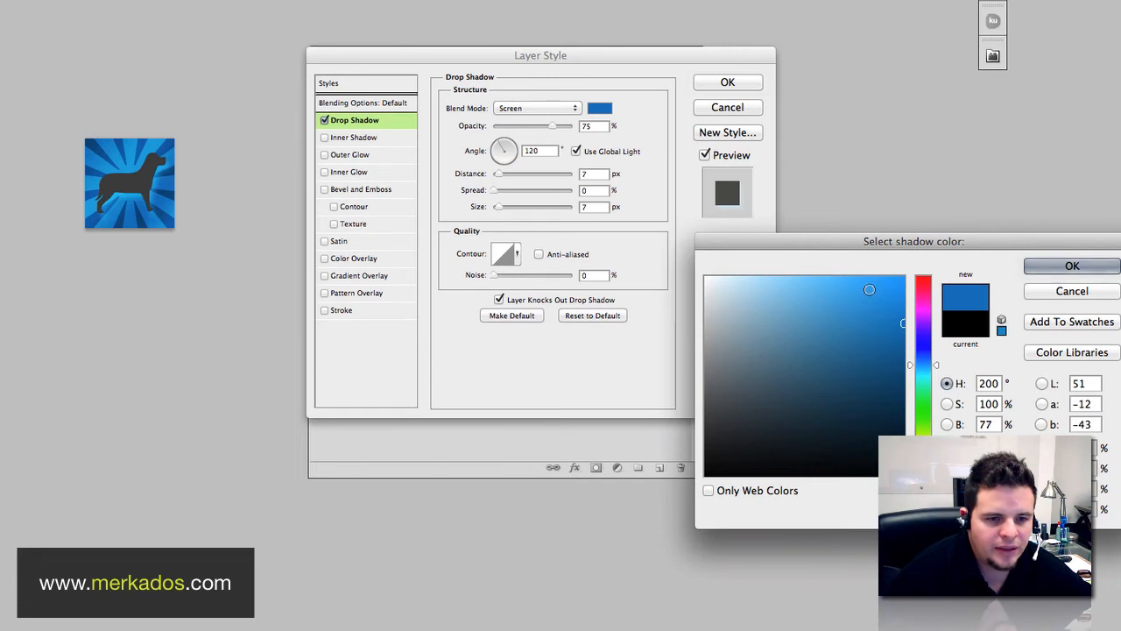
click(875, 288)
click(880, 285)
click(1042, 267)
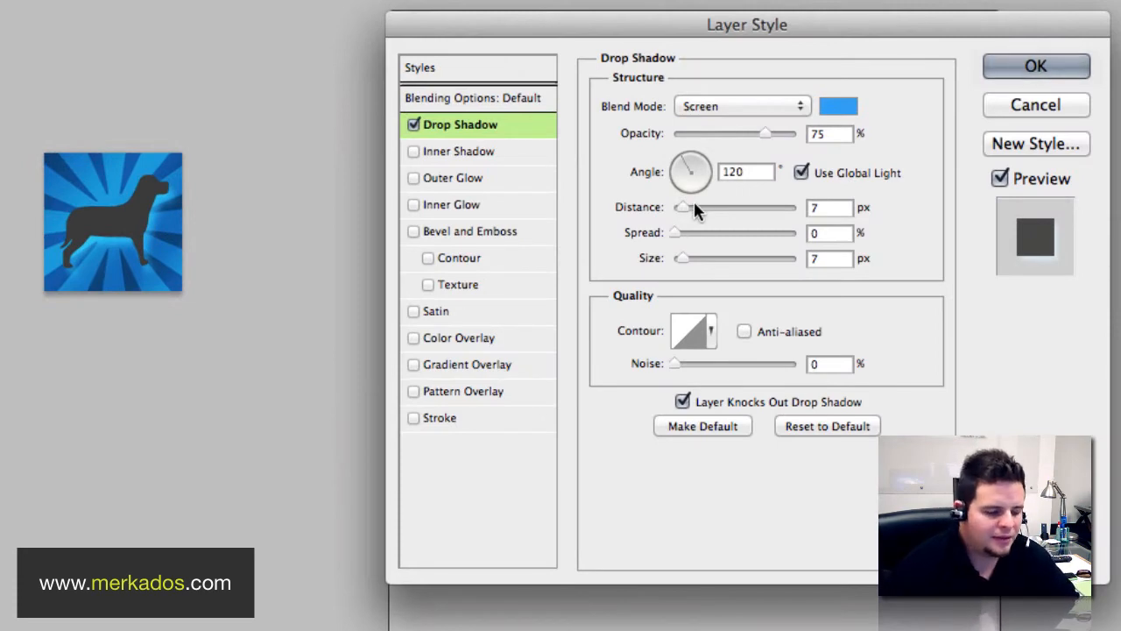
Set the drop shadow's distance and size to 1 px each.
click(810, 208)
text(1)
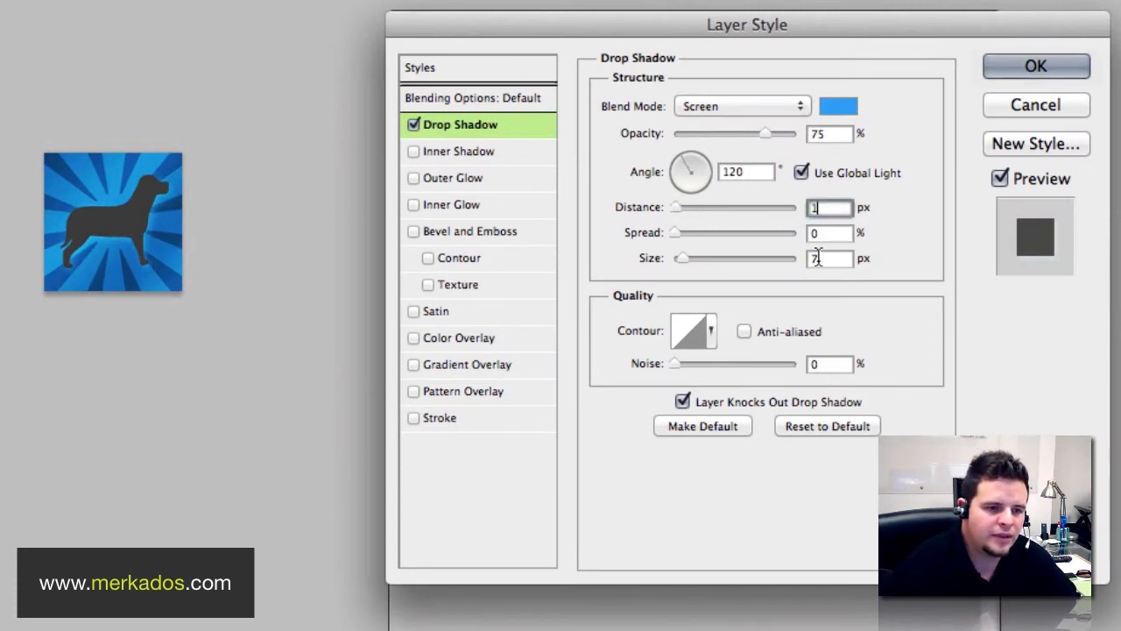
click(826, 257)
text(1)
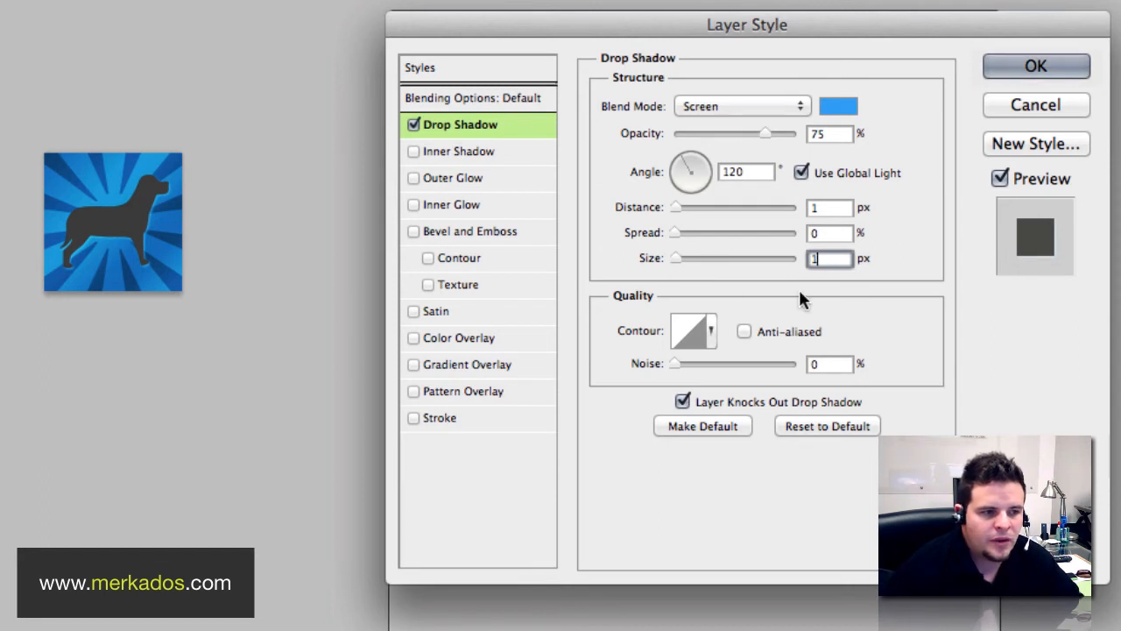
Add an Inner Glow to the dog shape with its blend mode set to Multiply.
click(414, 205)
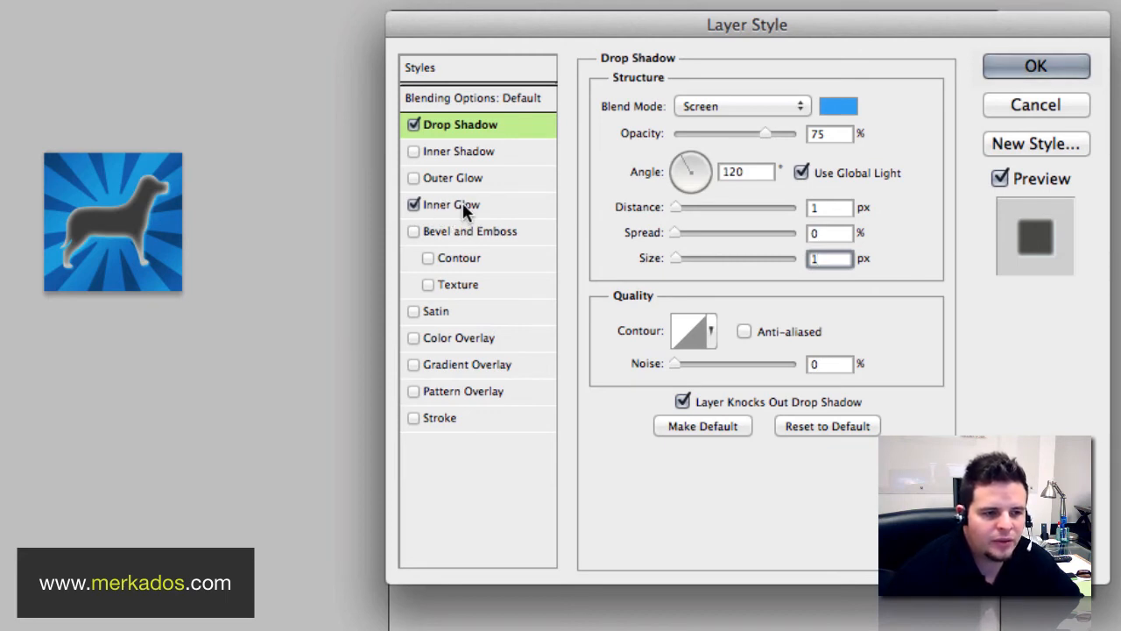
click(440, 204)
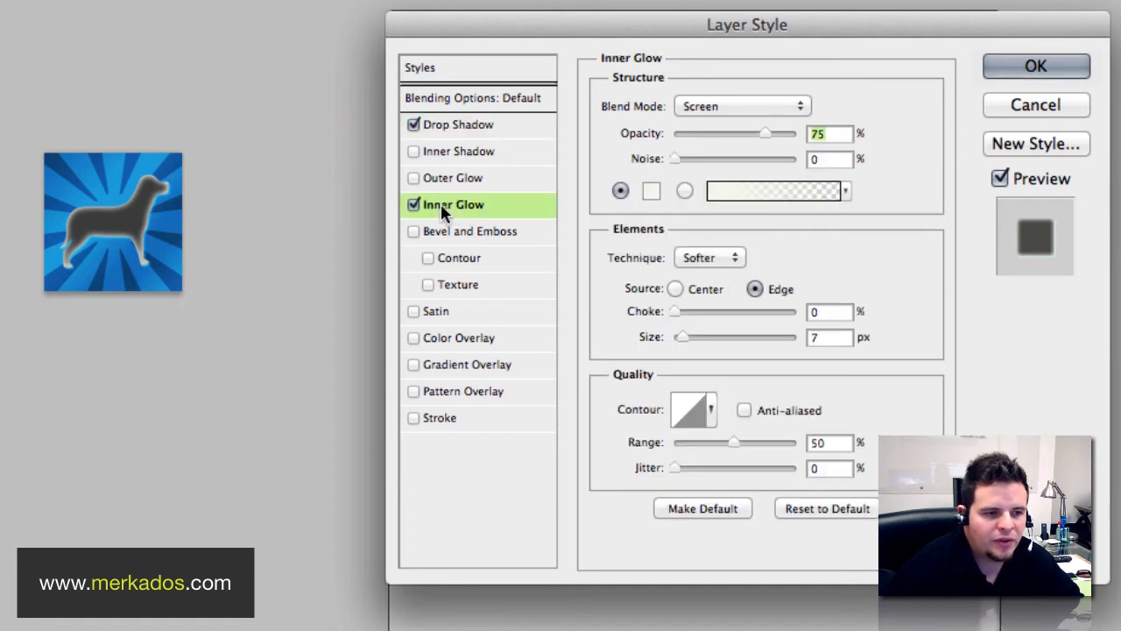
click(711, 106)
click(720, 15)
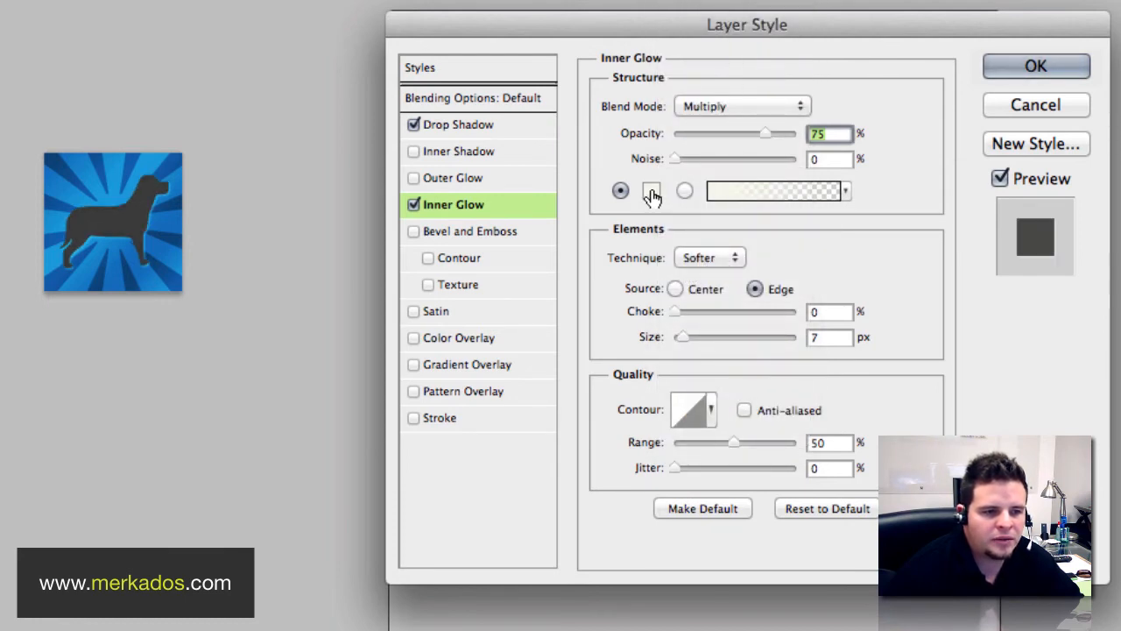
Change the inner glow's colour to dark grey and set its size to 10 px.
click(652, 192)
drag(1108, 312, 709, 145)
click(611, 398)
drag(610, 397, 601, 397)
click(1105, 196)
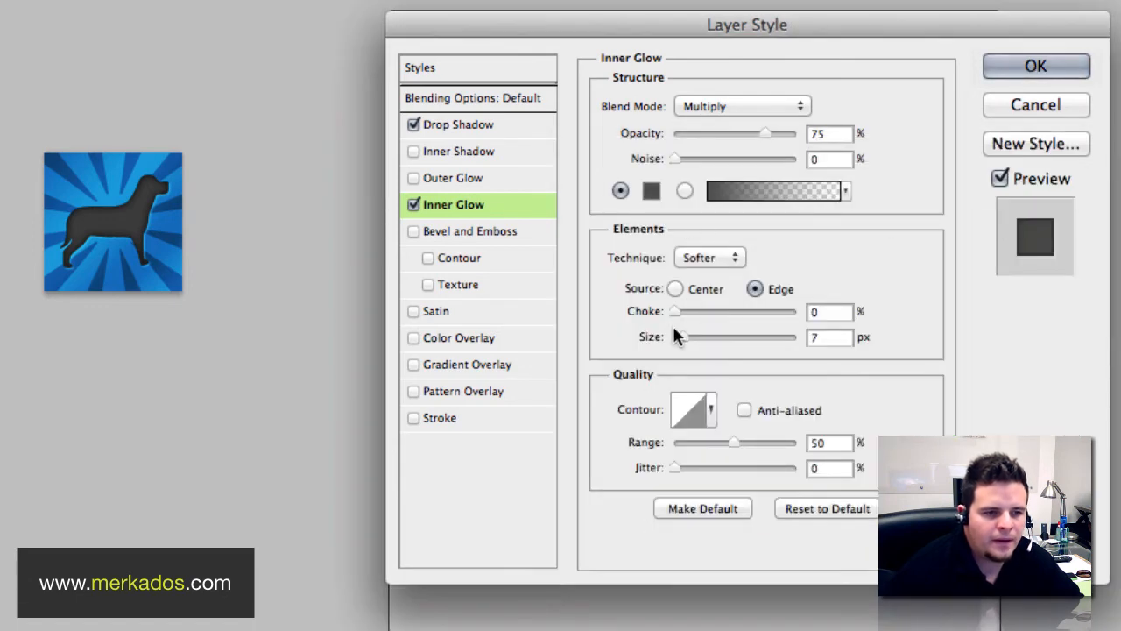
drag(677, 331, 684, 334)
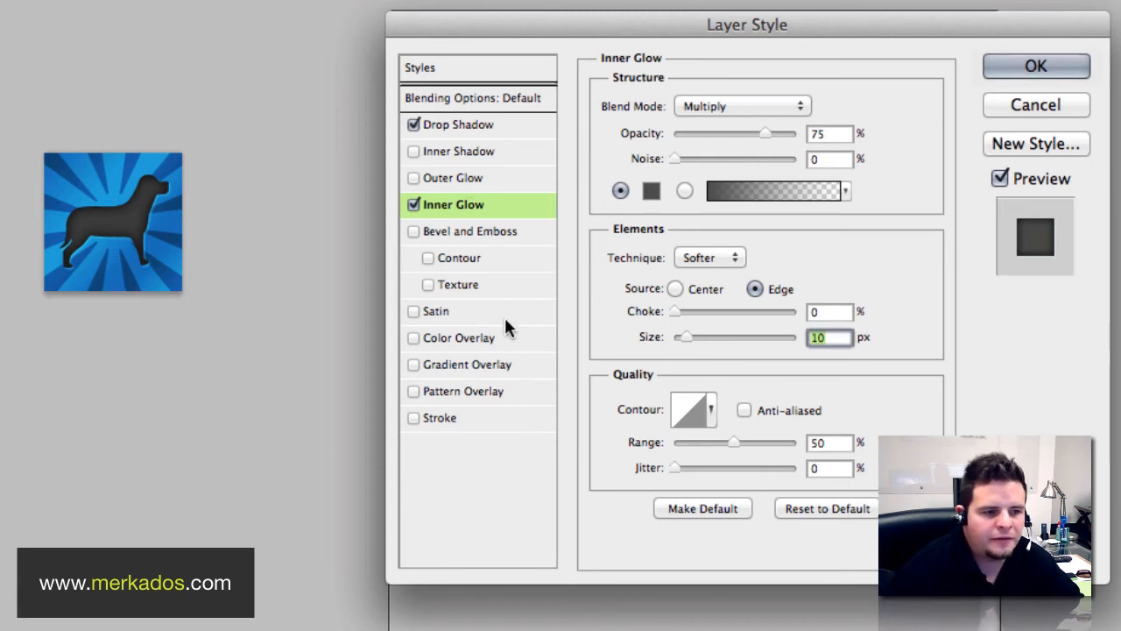
Add a dark blue Color Overlay (H 201°, S 86%, B 40%) to the dog shape and apply the layer style.
click(413, 338)
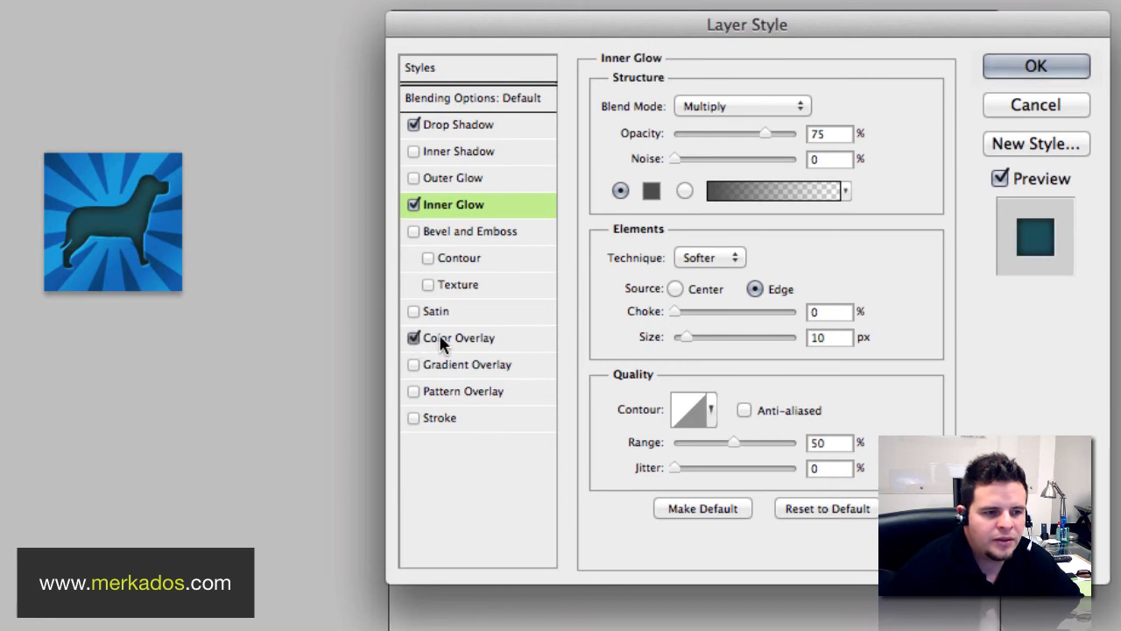
click(438, 338)
click(835, 107)
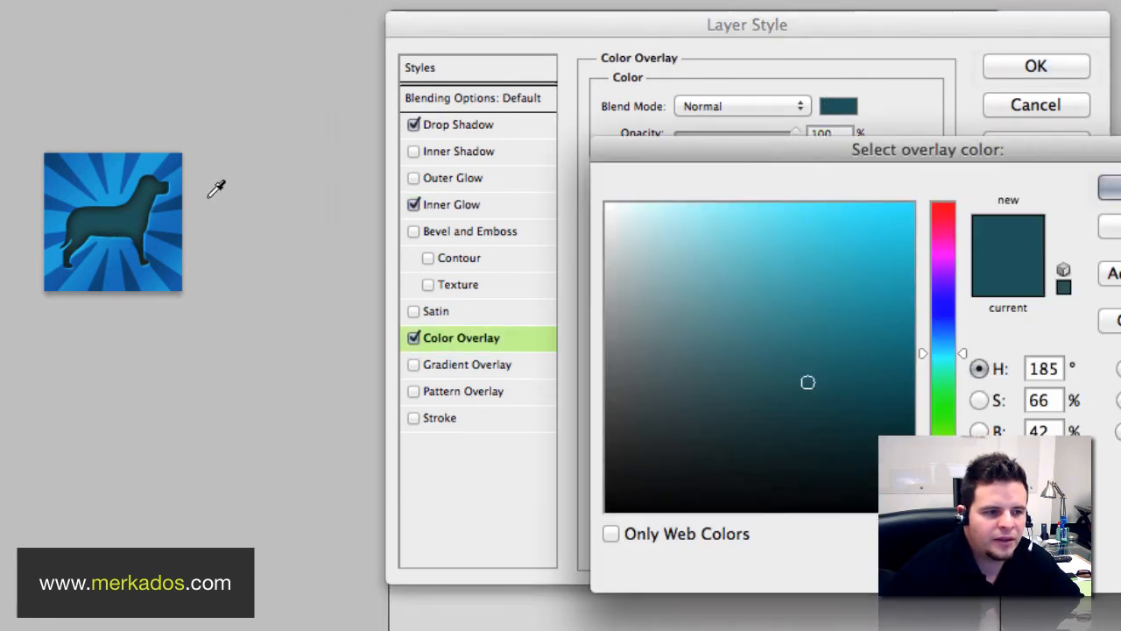
click(175, 205)
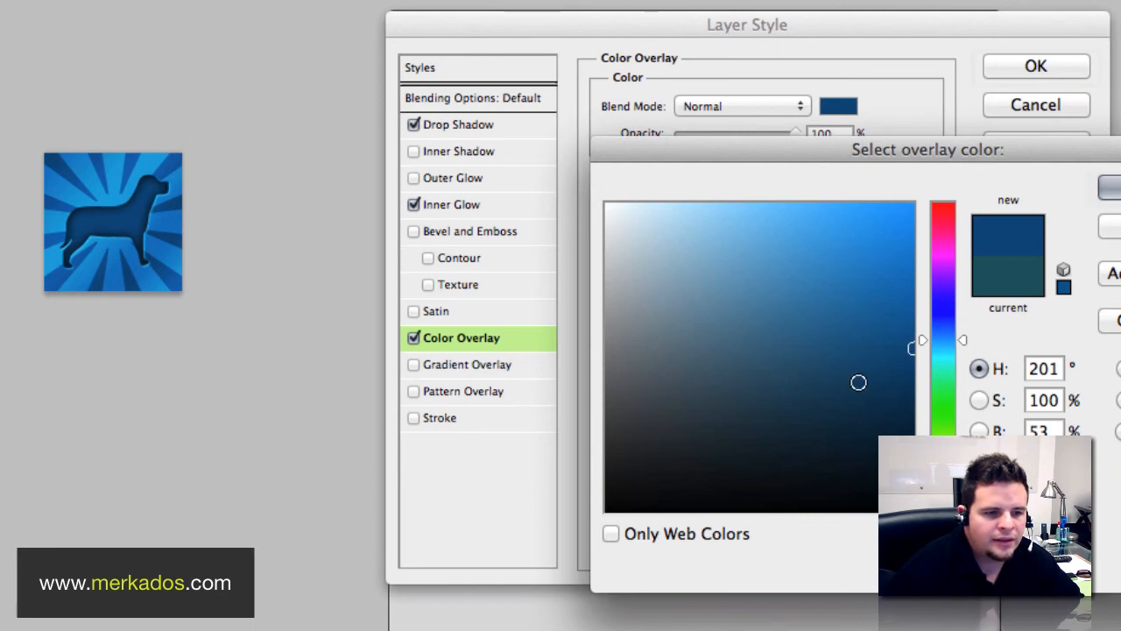
click(898, 394)
click(881, 400)
click(871, 390)
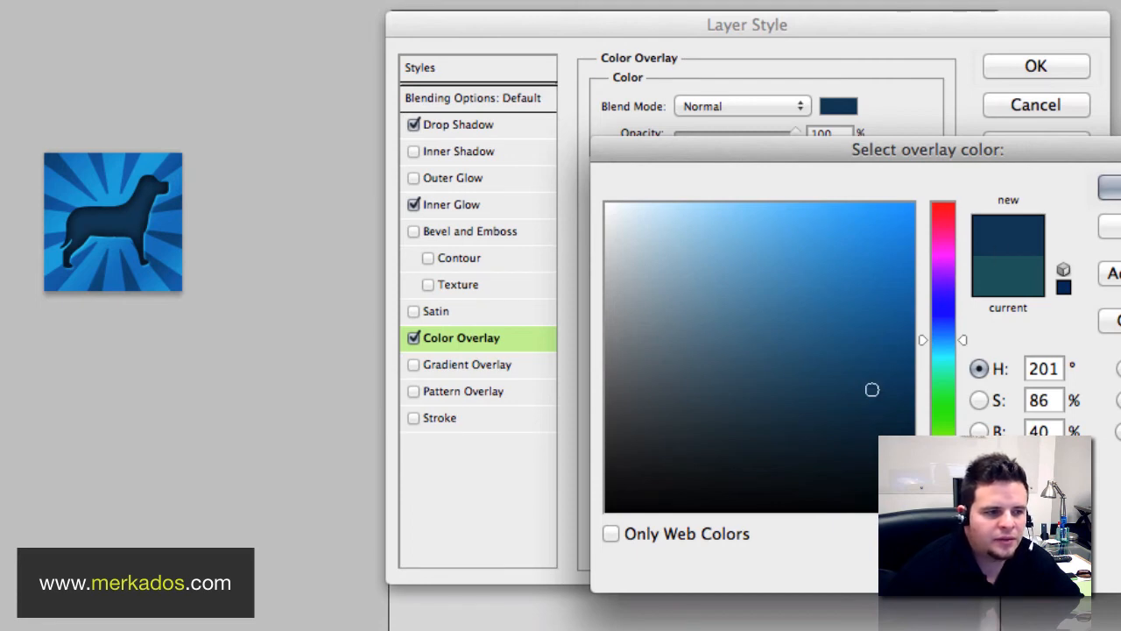
key(Return)
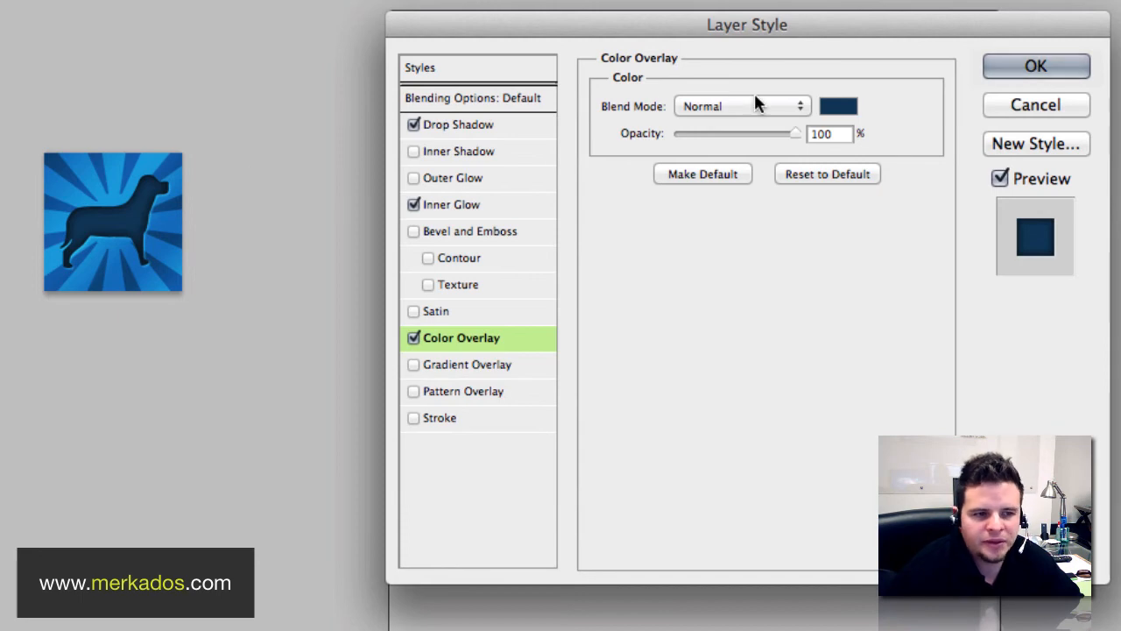
click(1017, 66)
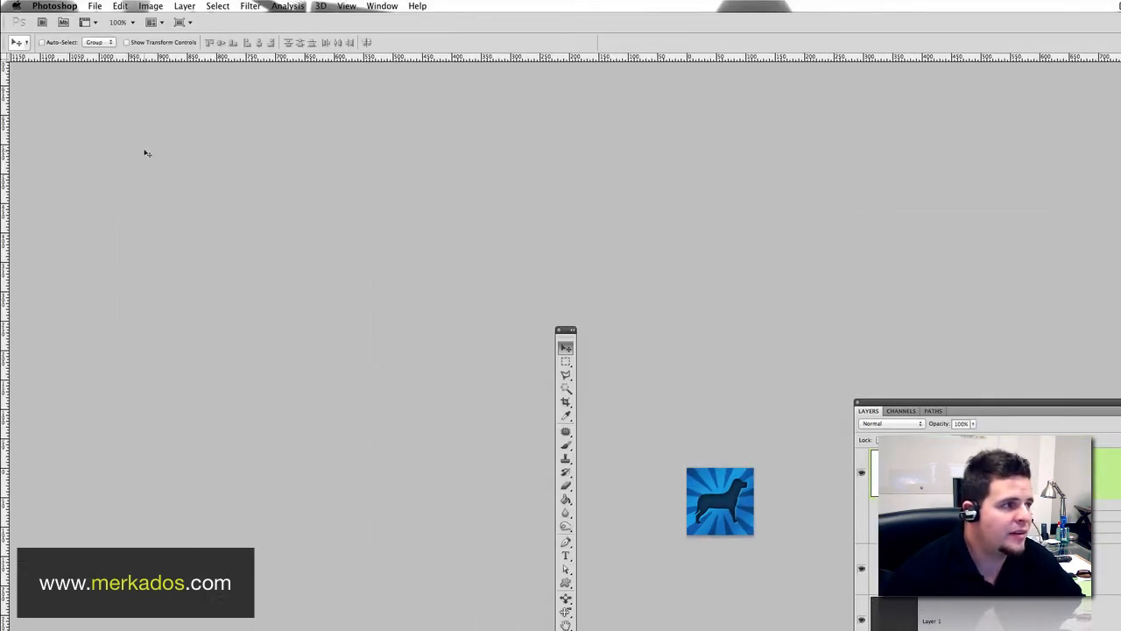
Preview the icon as a PNG-24 web export, and close the export dialog without saving.
click(95, 9)
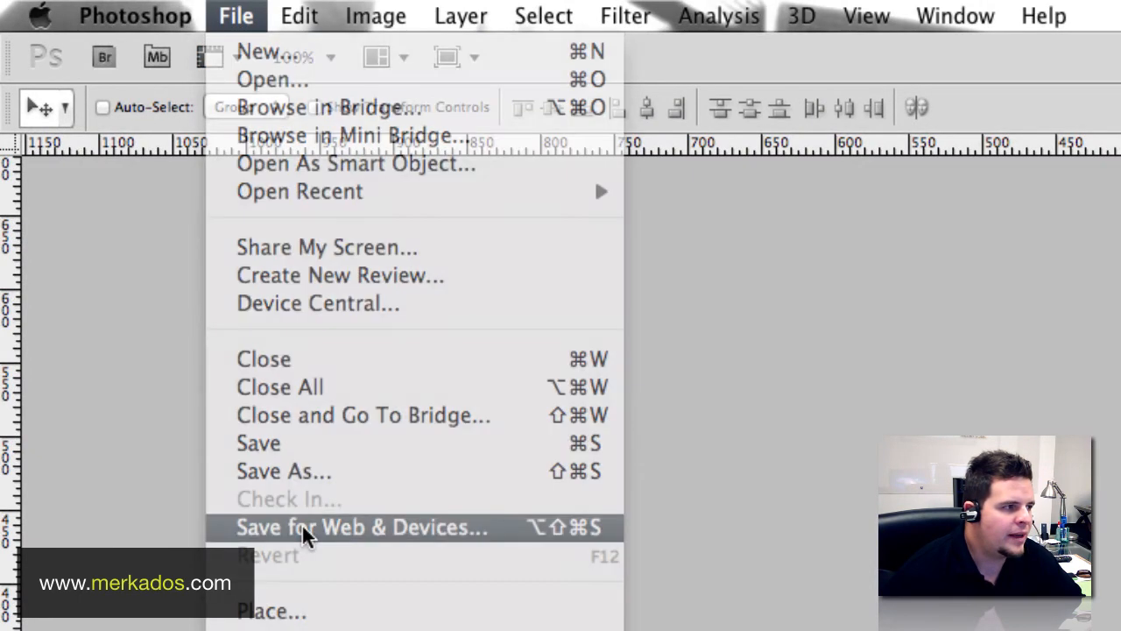
click(303, 525)
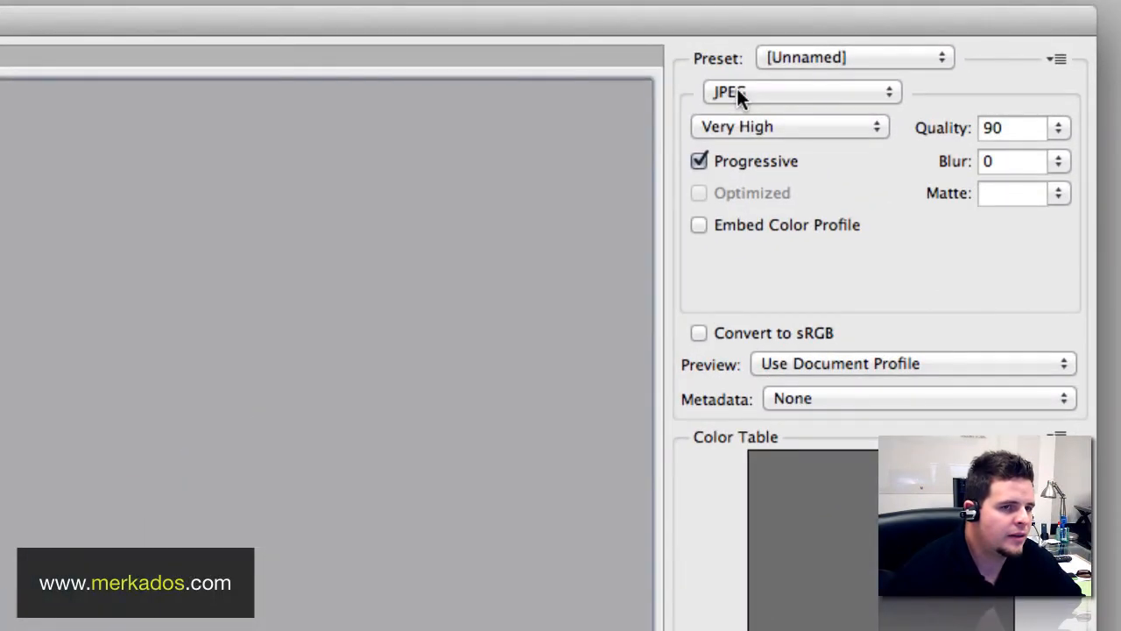
click(972, 46)
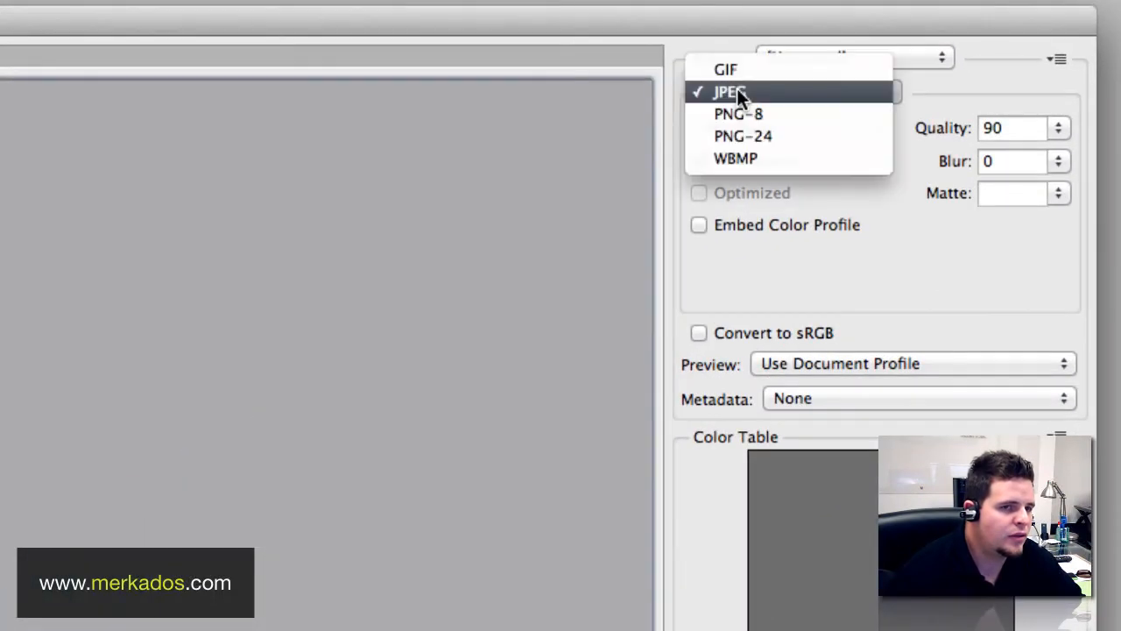
click(746, 139)
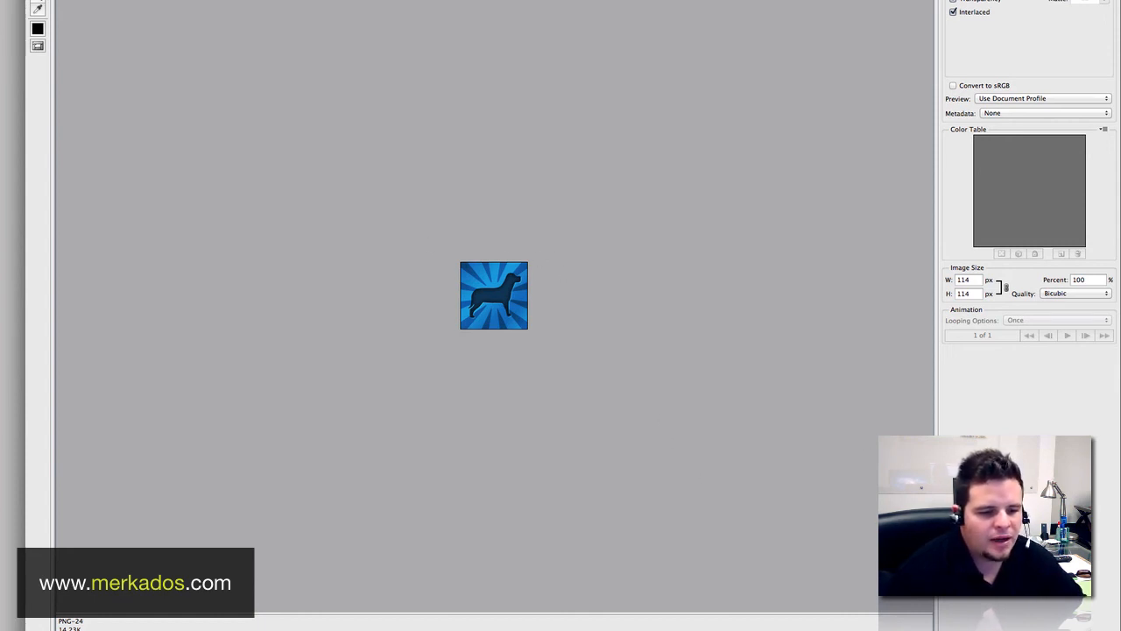
key(Escape)
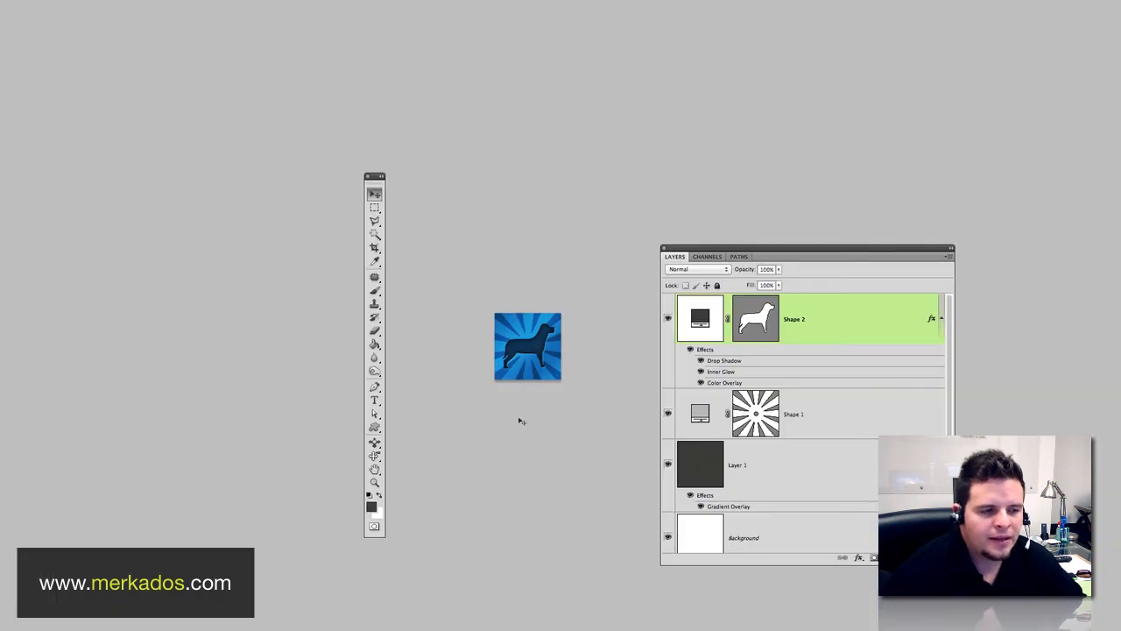